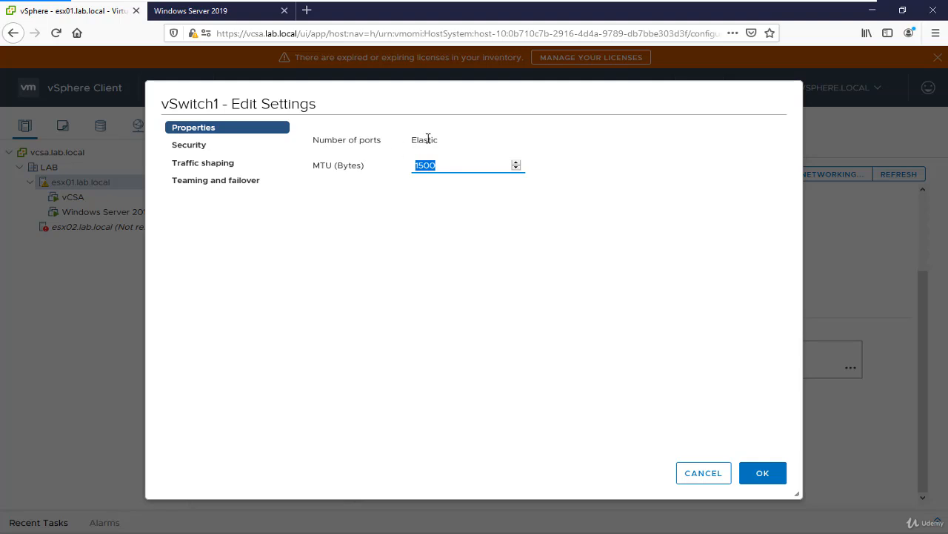
# Try the Accept option for promiscuous mode in vSwitch1's security settings, and set it back to Reject
pyautogui.click(197, 146)
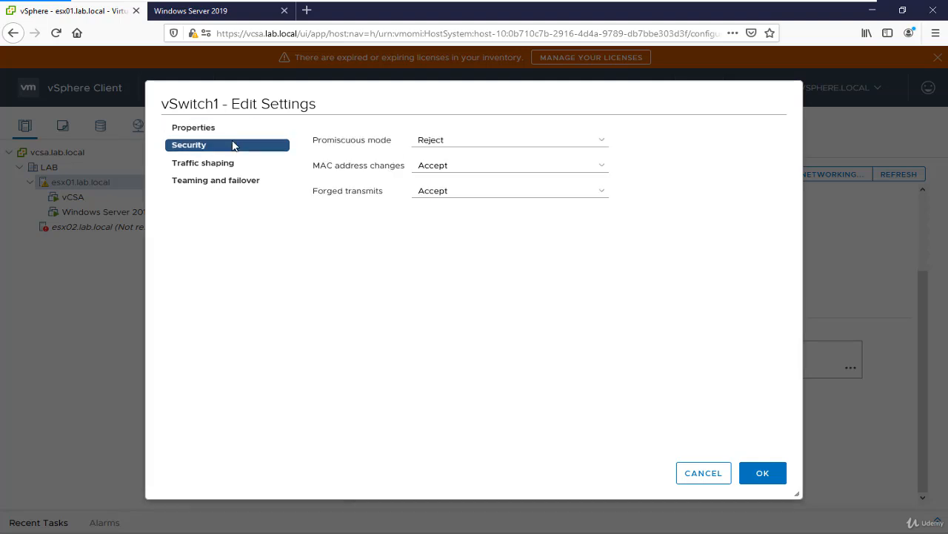
pyautogui.click(447, 142)
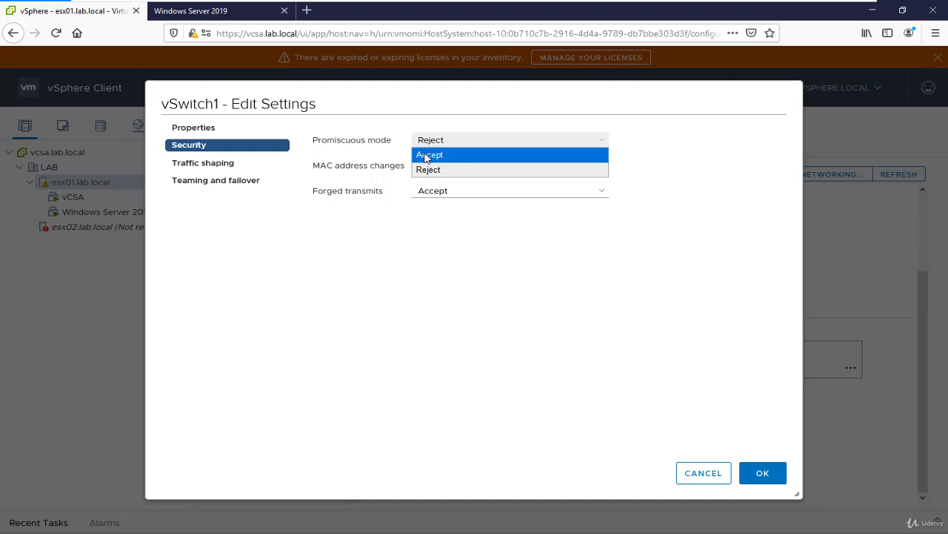
pyautogui.click(440, 157)
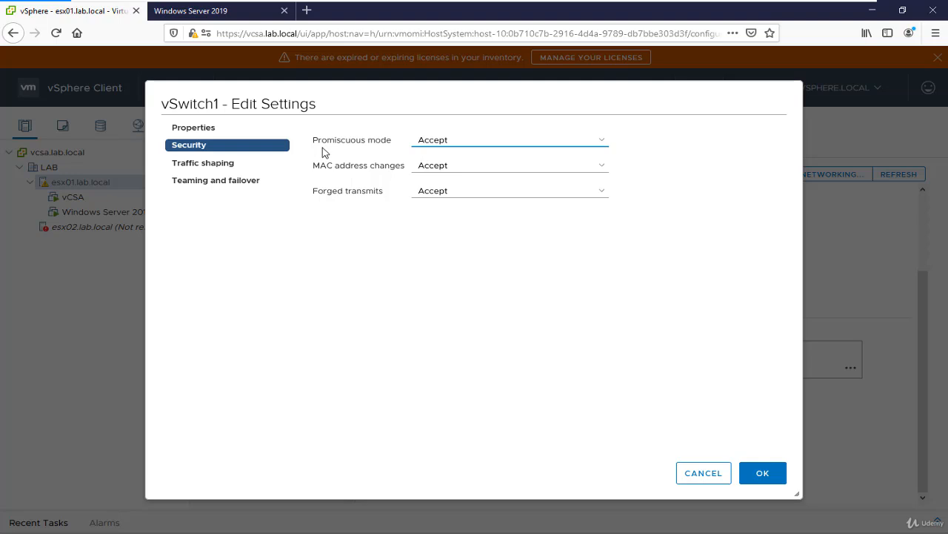
pyautogui.click(456, 141)
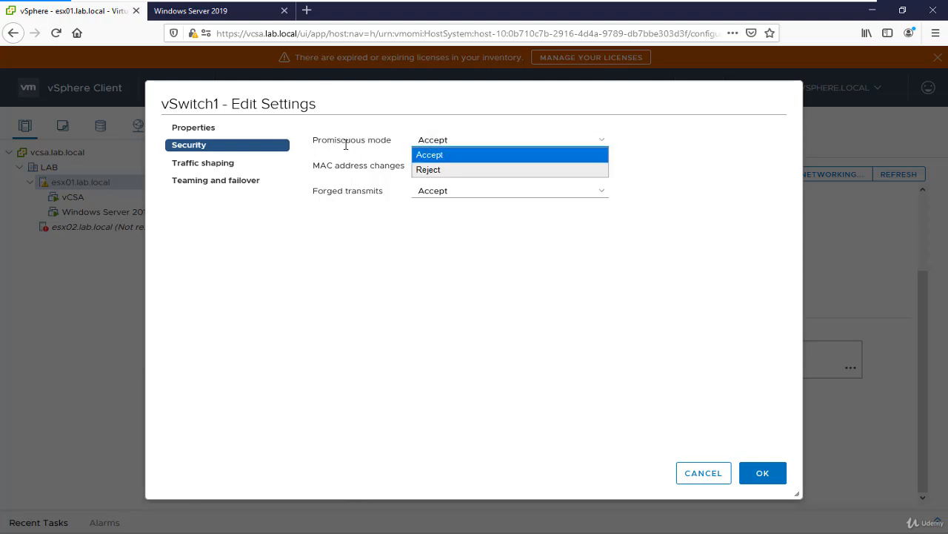
pyautogui.click(429, 170)
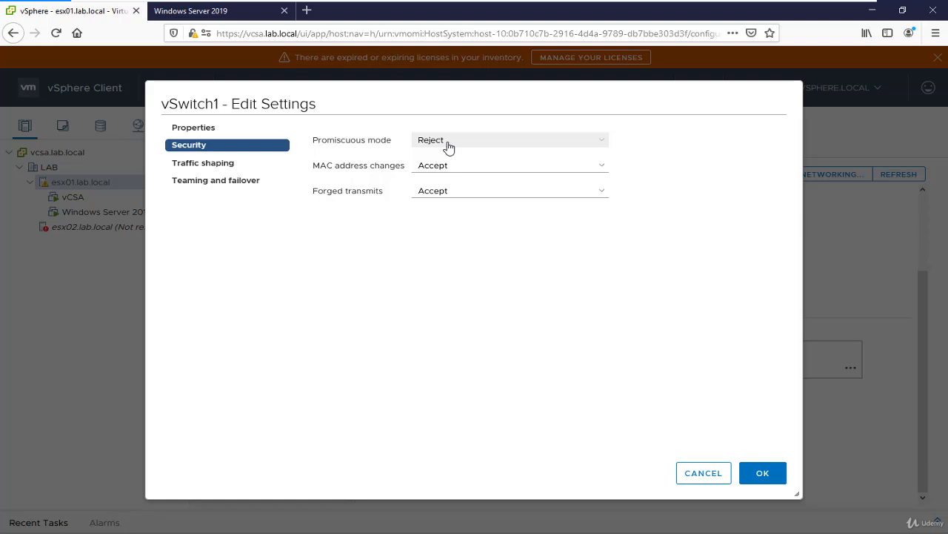
# Enable traffic shaping on vSwitch1 and set the average bandwidth to 50000 kbit/s
pyautogui.click(220, 164)
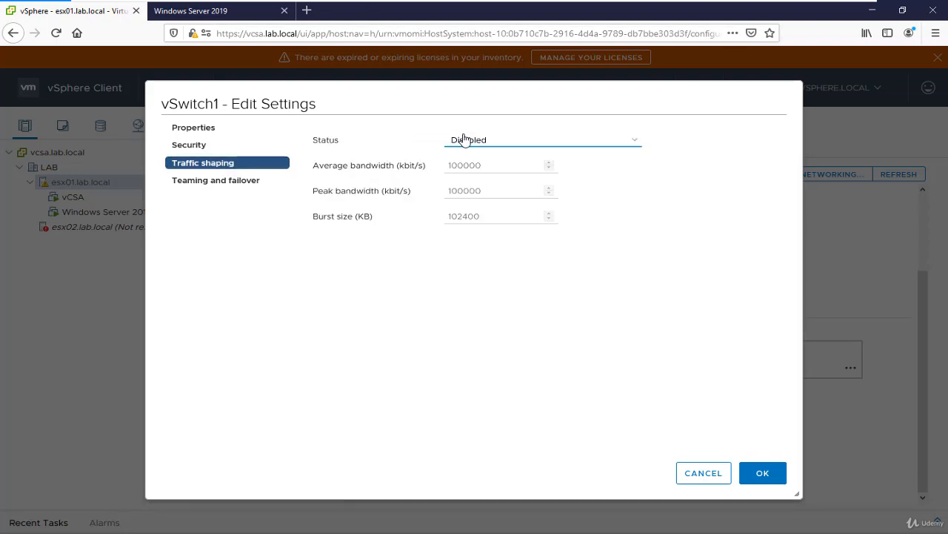
pyautogui.click(463, 139)
pyautogui.click(483, 154)
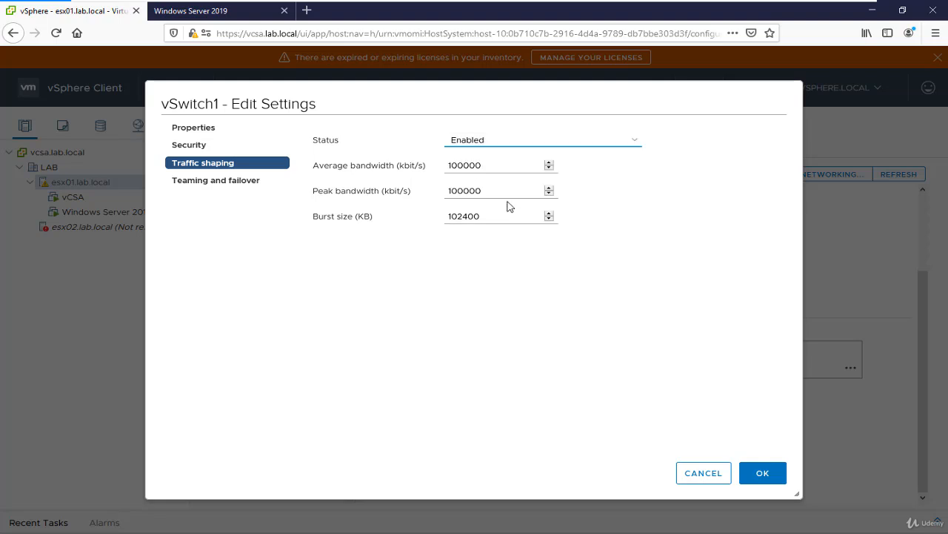
pyautogui.moveTo(507, 165); pyautogui.dragTo(391, 163)
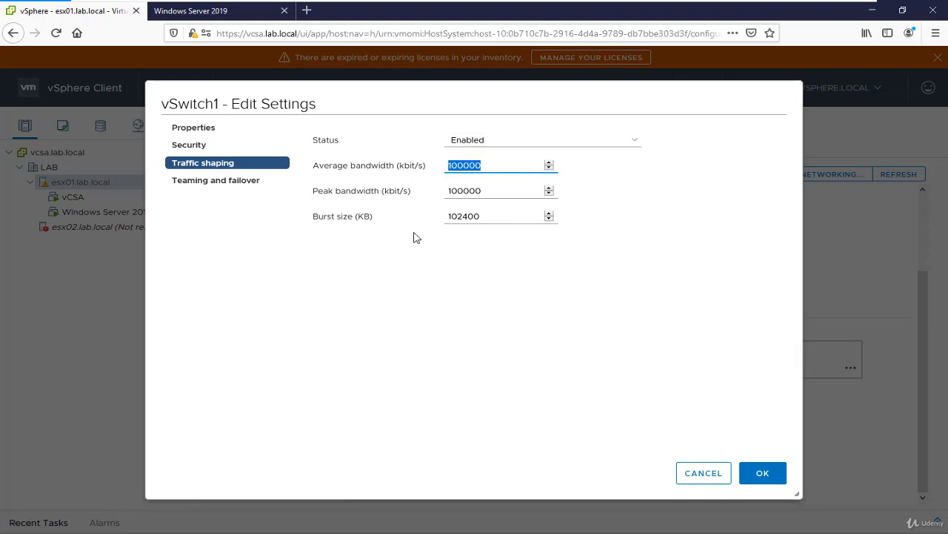
pyautogui.click(471, 165)
pyautogui.moveTo(489, 165); pyautogui.dragTo(418, 163)
pyautogui.write('50000')
# Set vSwitch1's load balancing to Route based on IP hash and show the teaming and failover troubleshooting note
pyautogui.click(217, 183)
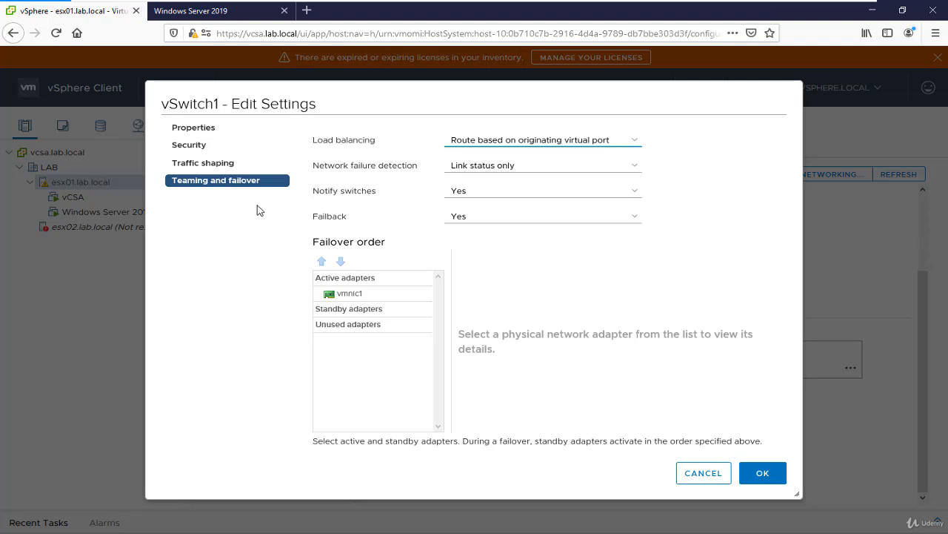
pyautogui.click(340, 264)
pyautogui.click(505, 145)
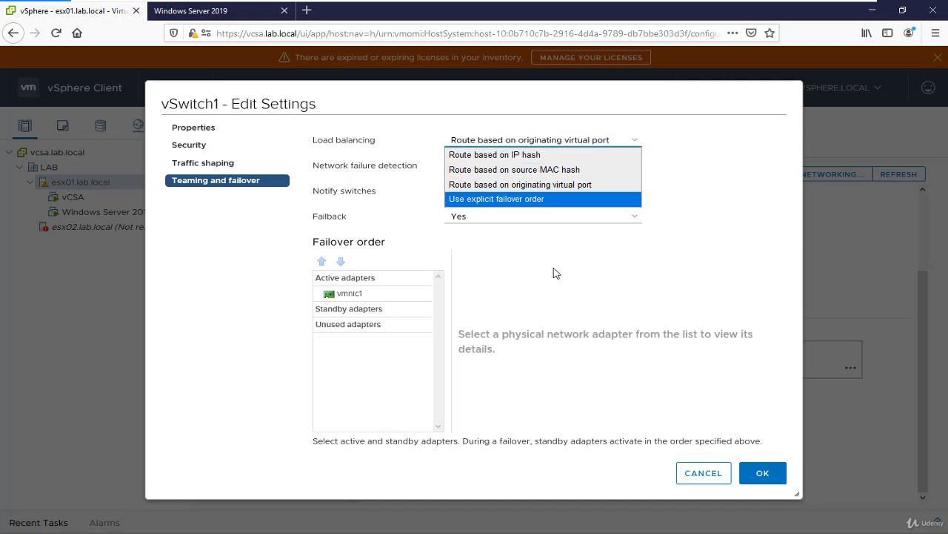
pyautogui.click(410, 172)
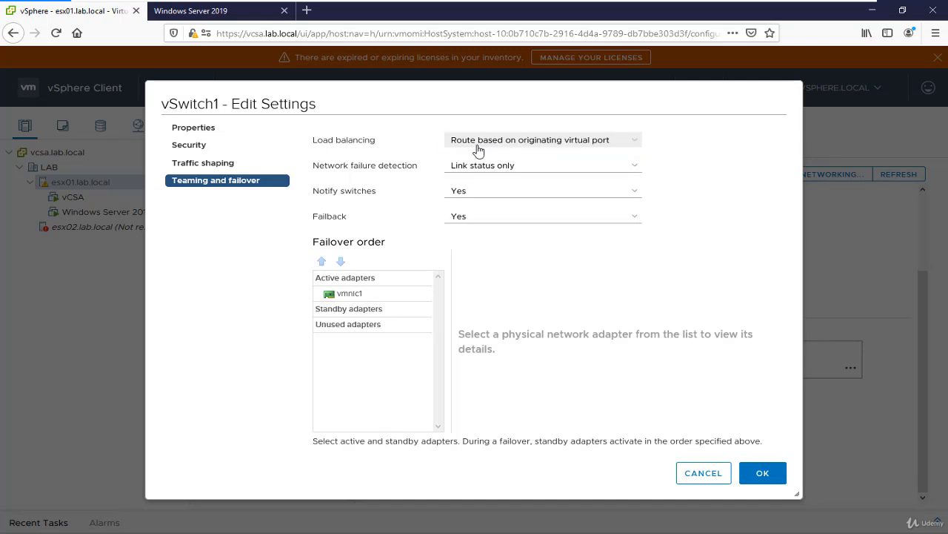
pyautogui.click(601, 146)
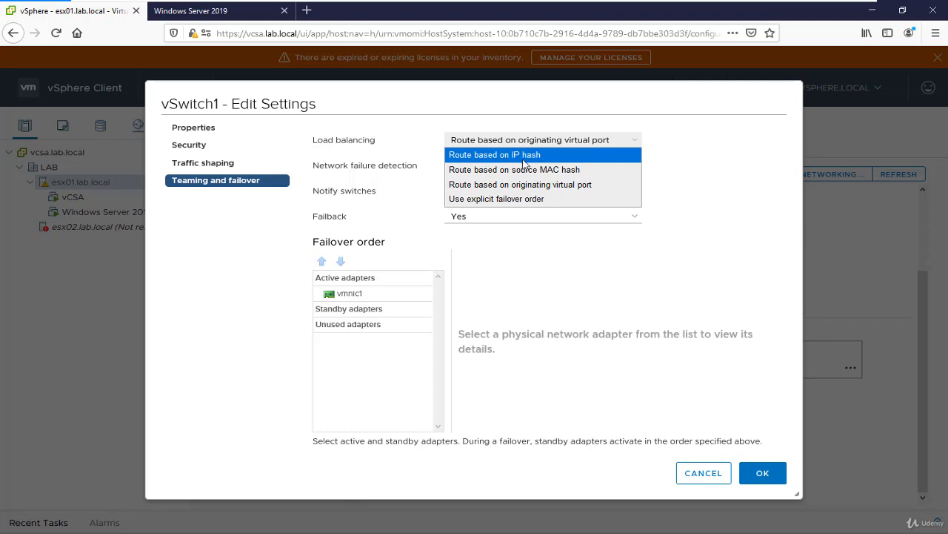
pyautogui.click(554, 156)
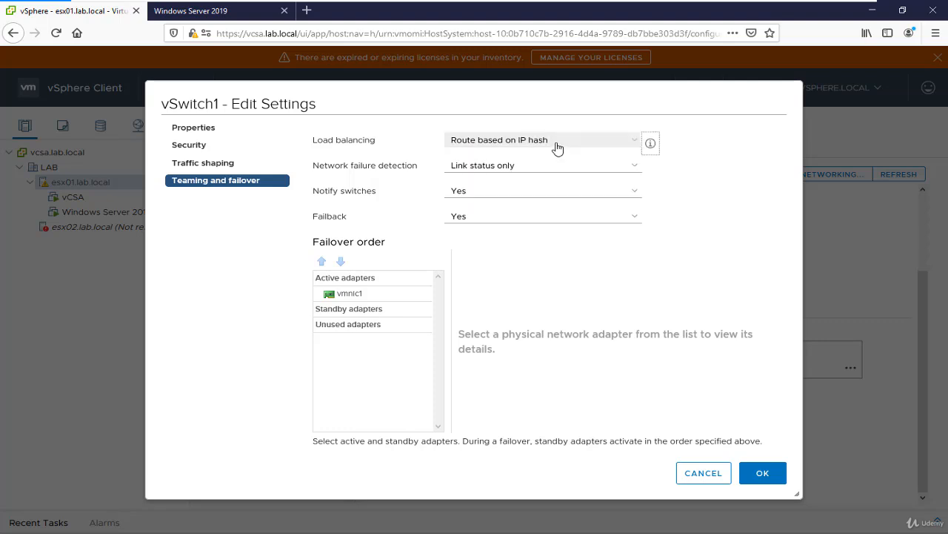
pyautogui.click(650, 144)
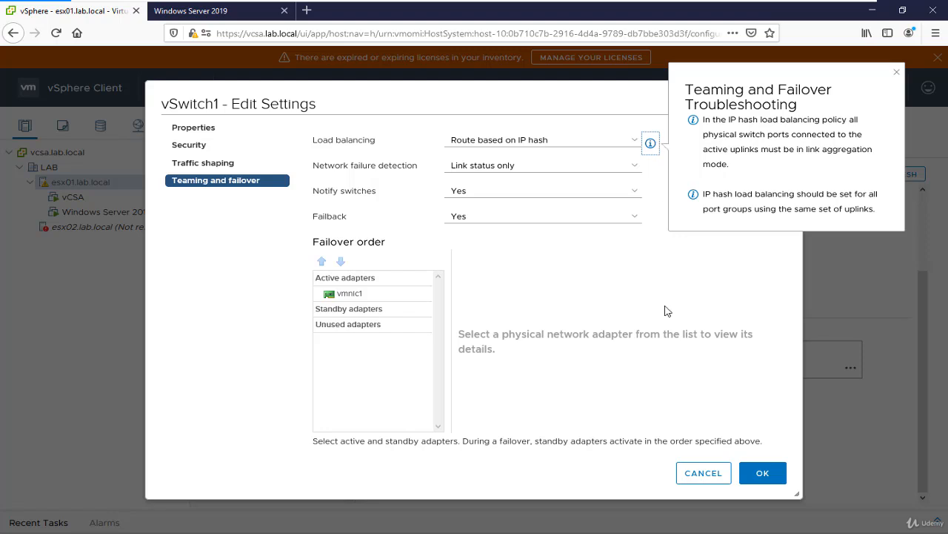
pyautogui.moveTo(772, 6)
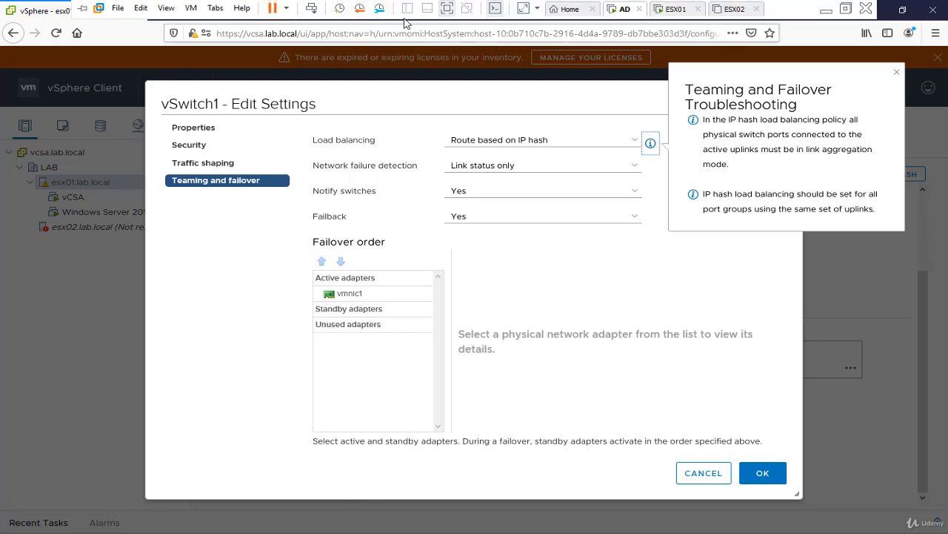
pyautogui.click(448, 10)
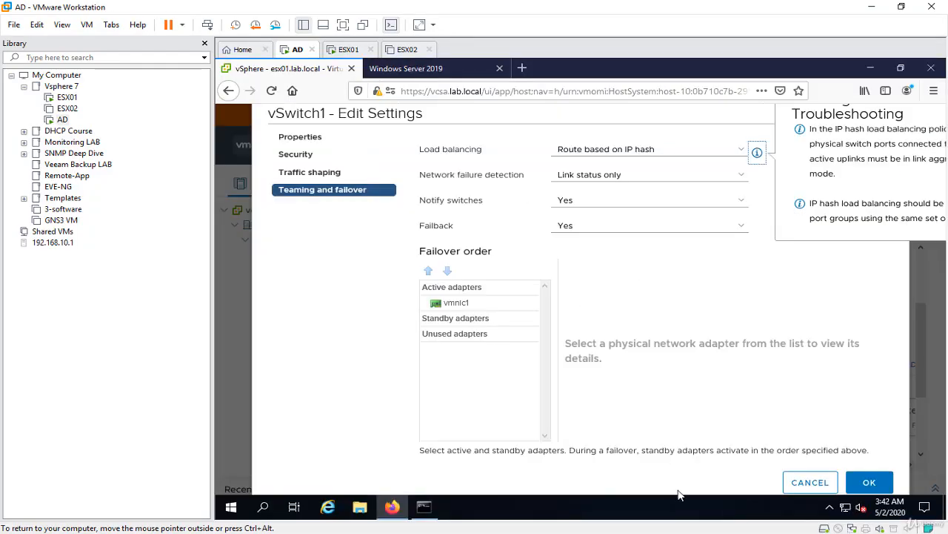
pyautogui.moveTo(282, 372)
pyautogui.mouseDown()
pyautogui.moveTo(326, 389)
pyautogui.moveTo(285, 375)
pyautogui.mouseUp()
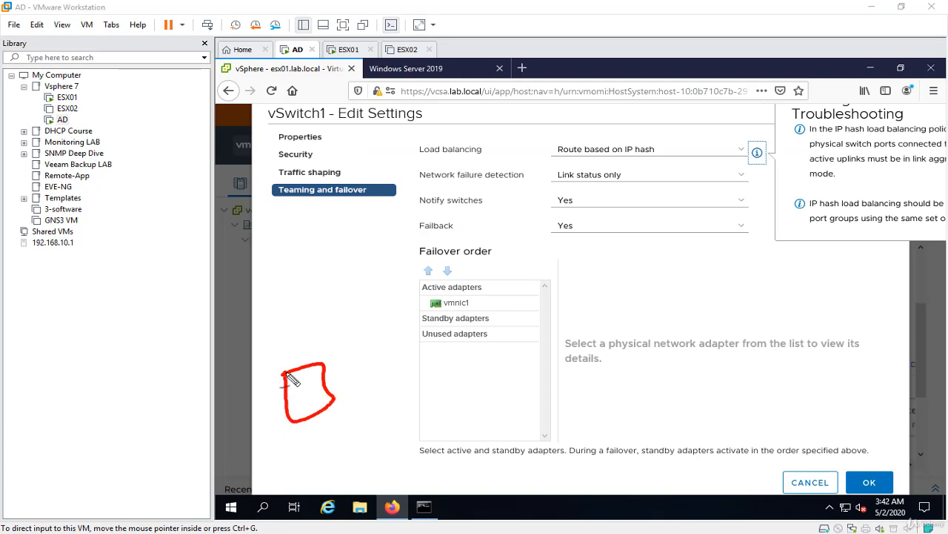
pyautogui.moveTo(289, 338)
pyautogui.mouseDown()
pyautogui.moveTo(303, 345)
pyautogui.moveTo(334, 328)
pyautogui.moveTo(321, 339)
pyautogui.mouseUp()
pyautogui.moveTo(360, 300)
pyautogui.mouseDown()
pyautogui.moveTo(355, 338)
pyautogui.moveTo(353, 326)
pyautogui.mouseUp()
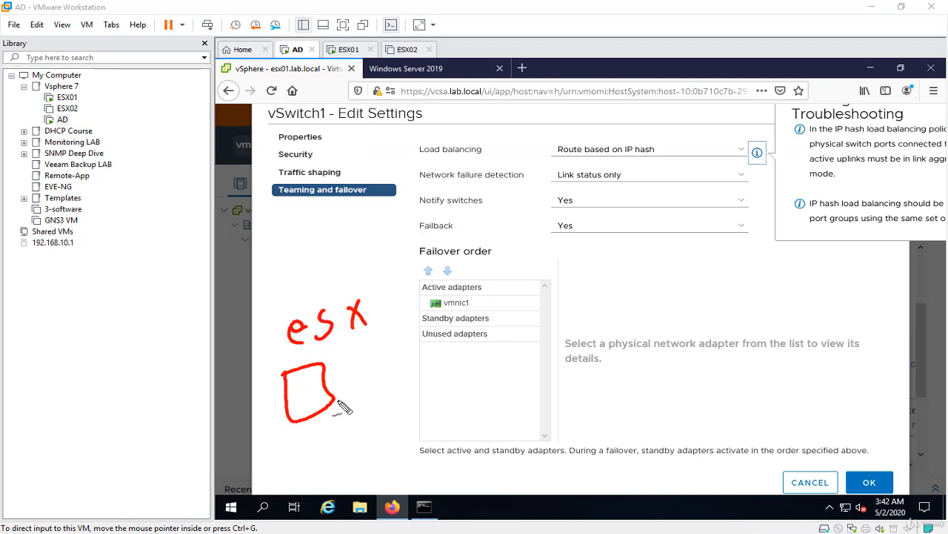
pyautogui.moveTo(338, 388)
pyautogui.mouseDown()
pyautogui.moveTo(328, 402)
pyautogui.moveTo(345, 396)
pyautogui.mouseUp()
pyautogui.moveTo(478, 310)
pyautogui.mouseDown()
pyautogui.moveTo(434, 311)
pyautogui.moveTo(489, 295)
pyautogui.moveTo(463, 312)
pyautogui.mouseUp()
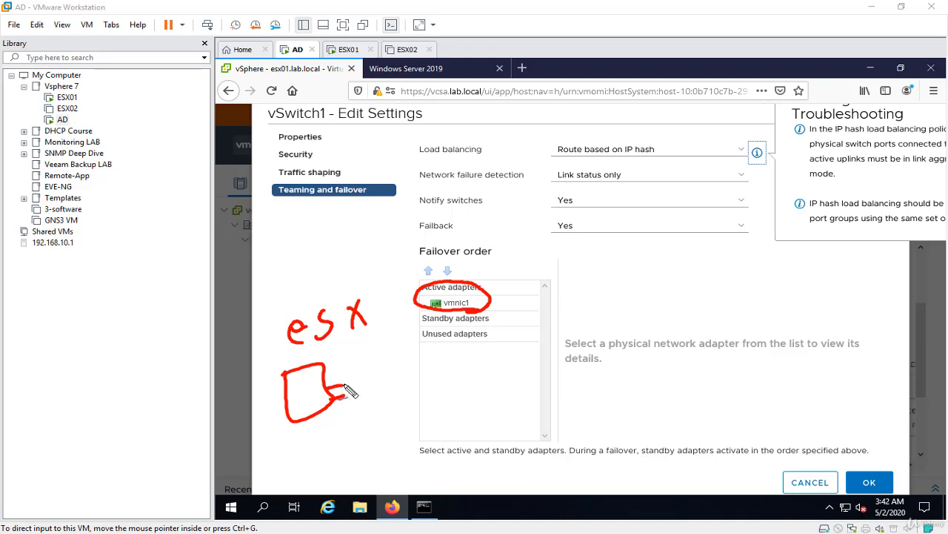
pyautogui.moveTo(342, 386)
pyautogui.mouseDown()
pyautogui.moveTo(387, 384)
pyautogui.moveTo(426, 367)
pyautogui.moveTo(401, 409)
pyautogui.moveTo(377, 373)
pyautogui.moveTo(383, 353)
pyautogui.moveTo(388, 366)
pyautogui.moveTo(449, 364)
pyautogui.moveTo(444, 384)
pyautogui.moveTo(466, 364)
pyautogui.moveTo(552, 348)
pyautogui.moveTo(471, 381)
pyautogui.moveTo(461, 362)
pyautogui.moveTo(477, 367)
pyautogui.moveTo(461, 371)
pyautogui.mouseUp()
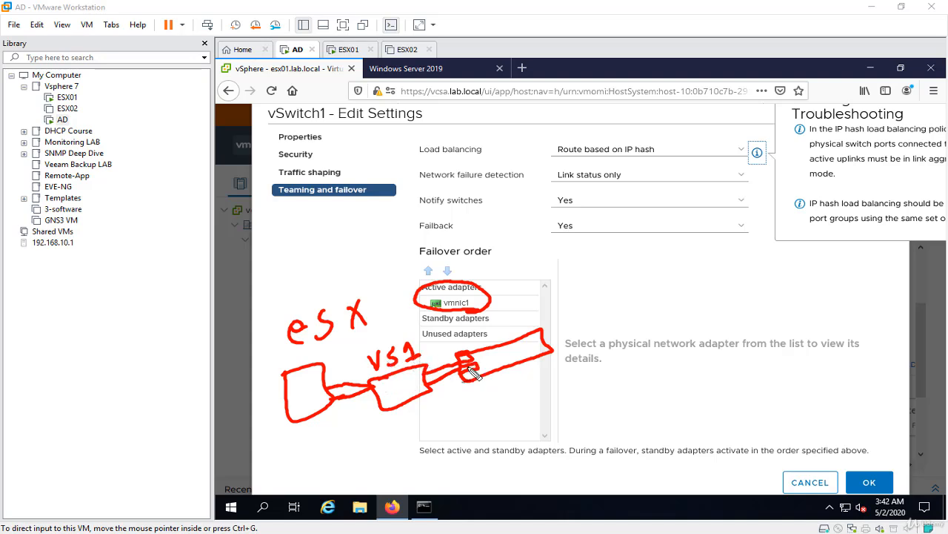
pyautogui.moveTo(461, 406)
pyautogui.mouseDown()
pyautogui.moveTo(493, 393)
pyautogui.moveTo(516, 404)
pyautogui.moveTo(598, 387)
pyautogui.mouseUp()
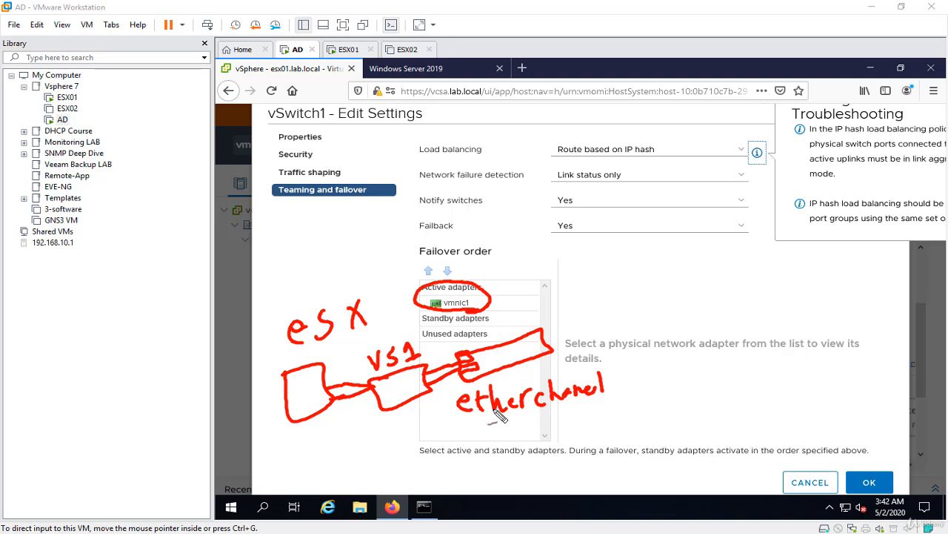
pyautogui.moveTo(465, 371)
pyautogui.mouseDown()
pyautogui.moveTo(456, 340)
pyautogui.moveTo(486, 366)
pyautogui.moveTo(453, 354)
pyautogui.moveTo(482, 430)
pyautogui.moveTo(509, 444)
pyautogui.moveTo(542, 428)
pyautogui.moveTo(621, 429)
pyautogui.mouseUp()
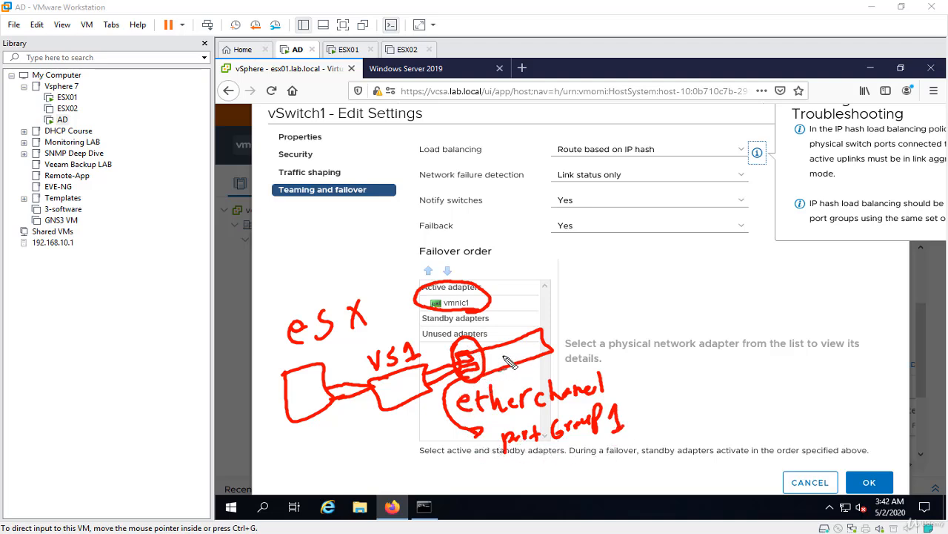
pyautogui.moveTo(671, 158)
pyautogui.mouseDown()
pyautogui.moveTo(652, 167)
pyautogui.moveTo(532, 147)
pyautogui.moveTo(688, 150)
pyautogui.mouseUp()
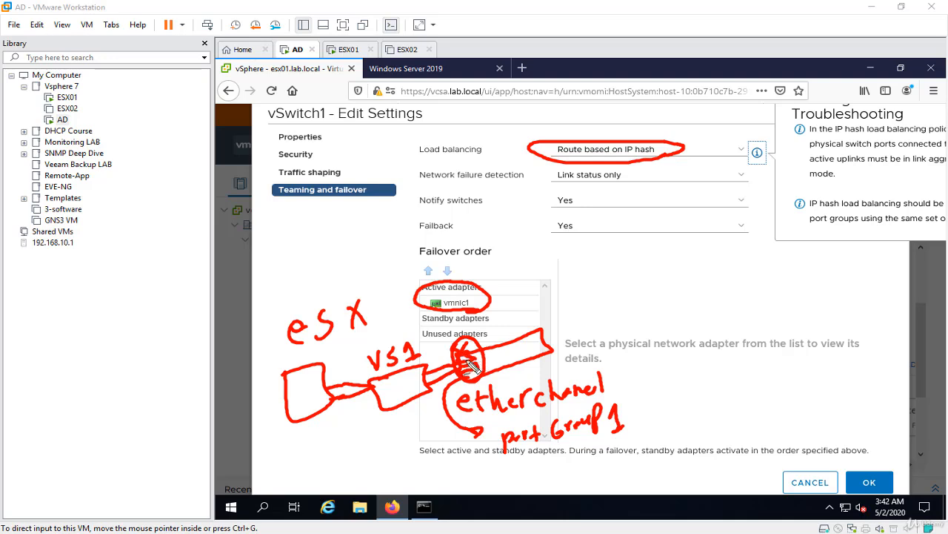
pyautogui.moveTo(403, 429)
pyautogui.mouseDown()
pyautogui.moveTo(435, 371)
pyautogui.moveTo(400, 441)
pyautogui.mouseUp()
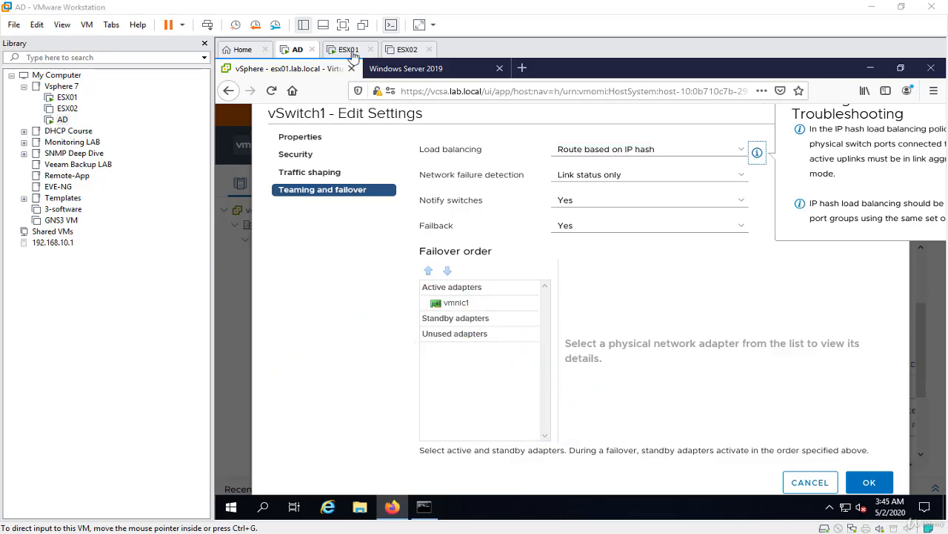
pyautogui.click(343, 25)
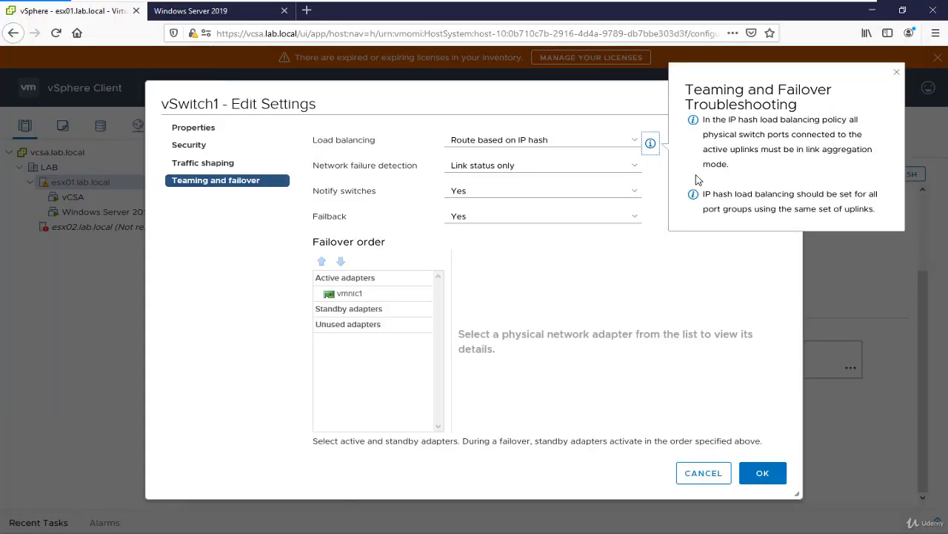
# Dismiss the troubleshooting note and close the vSwitch1 settings without saving the changes
pyautogui.click(656, 303)
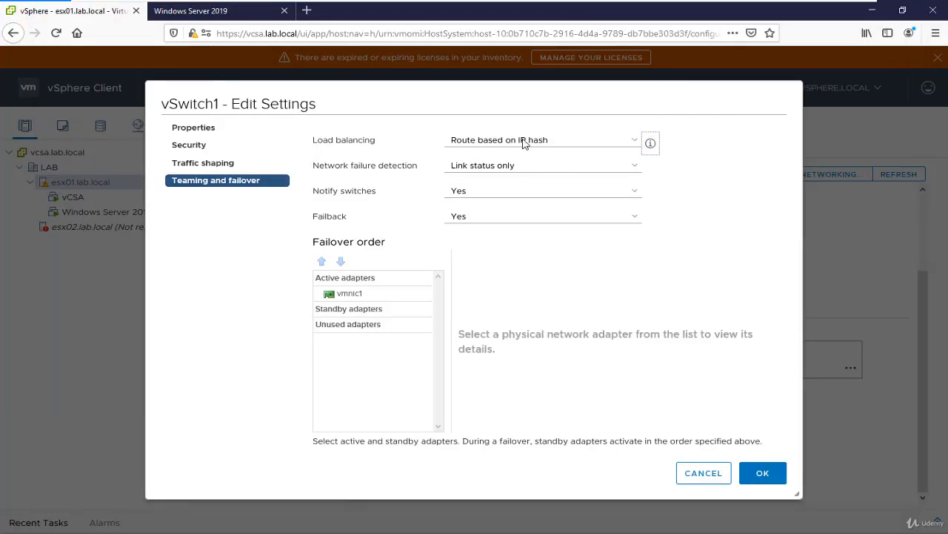
pyautogui.click(701, 475)
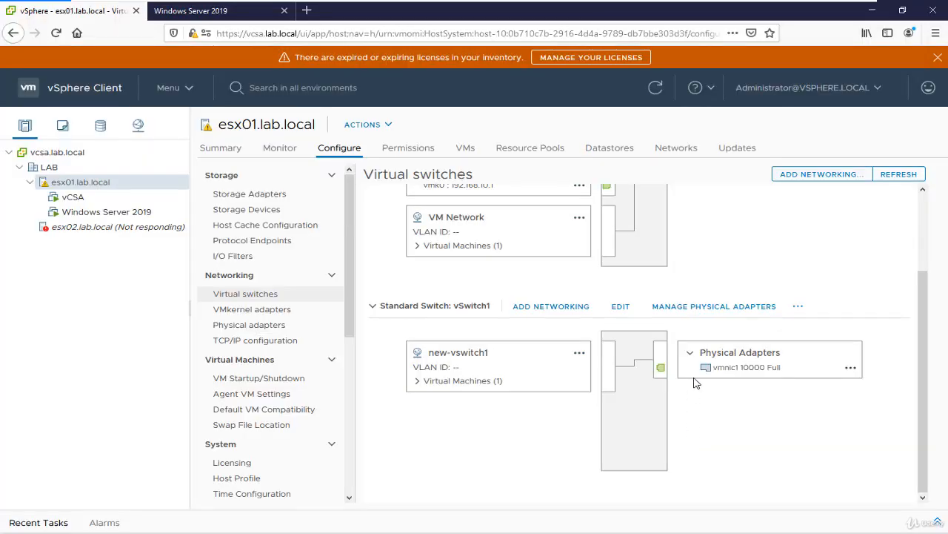
# Add the physical network adapter vmnic2 to vSwitch1's assigned adapters
pyautogui.click(741, 309)
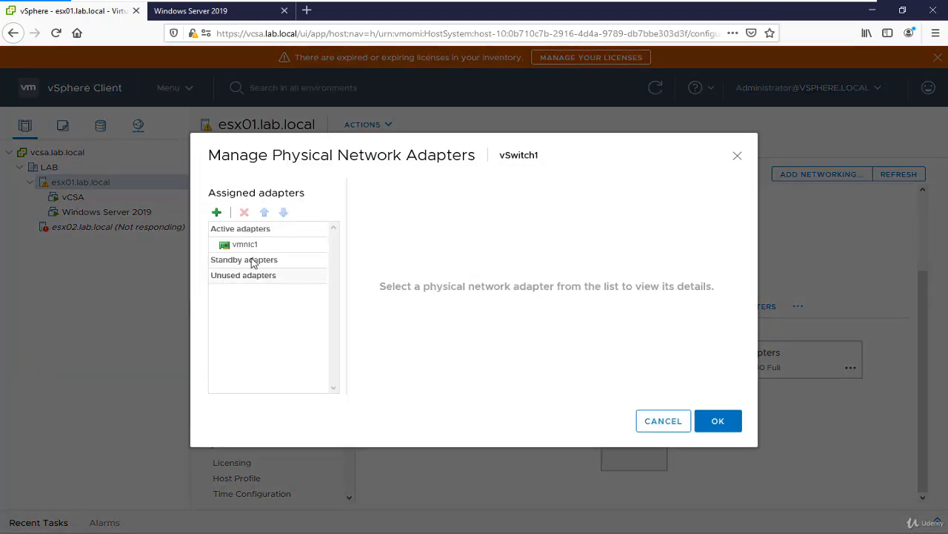
pyautogui.click(216, 212)
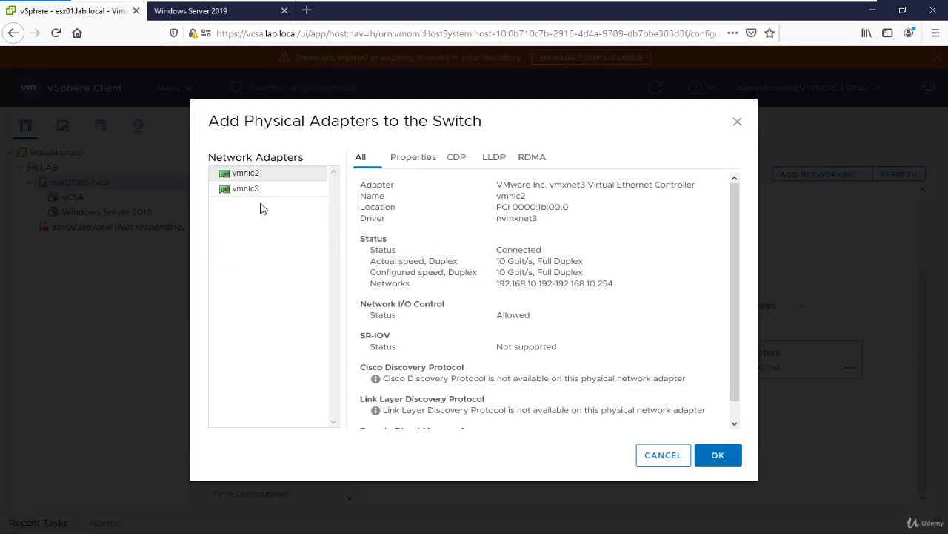
pyautogui.click(251, 175)
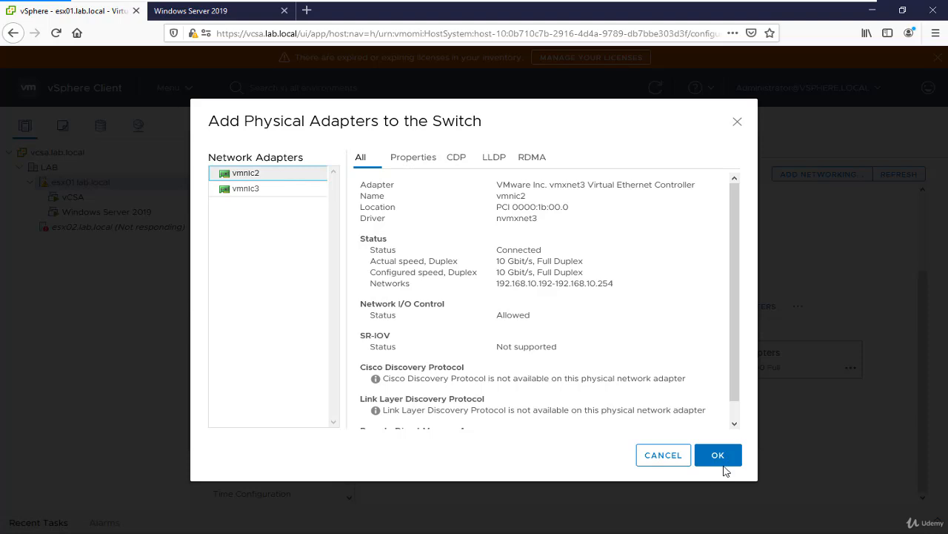
pyautogui.click(720, 455)
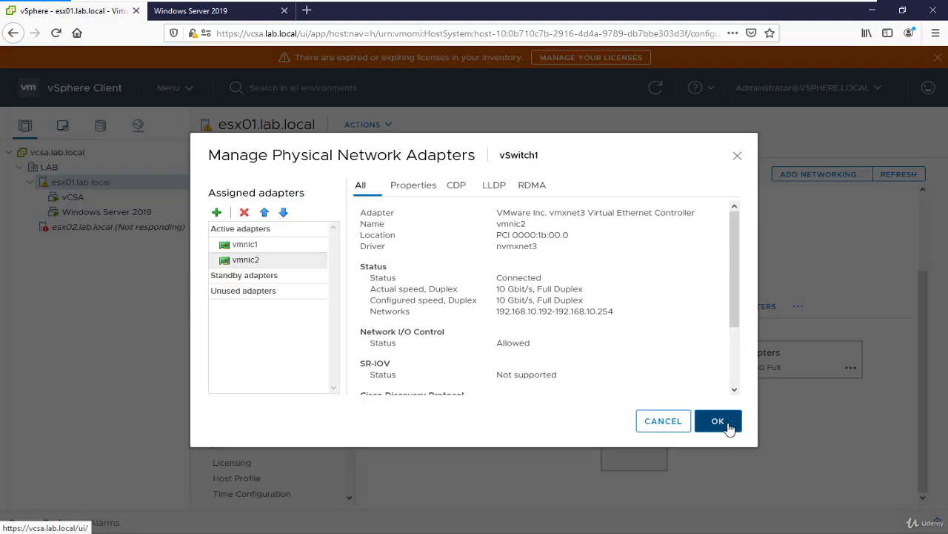
# Move vmnic2 to the top of vSwitch1's active adapters and move vmnic1 to the standby adapters
pyautogui.click(260, 261)
pyautogui.click(265, 212)
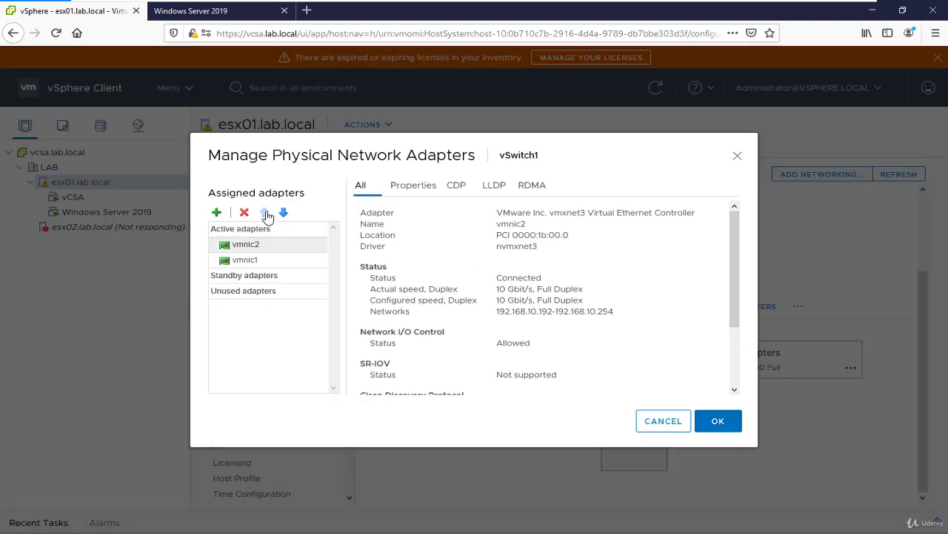
pyautogui.click(247, 262)
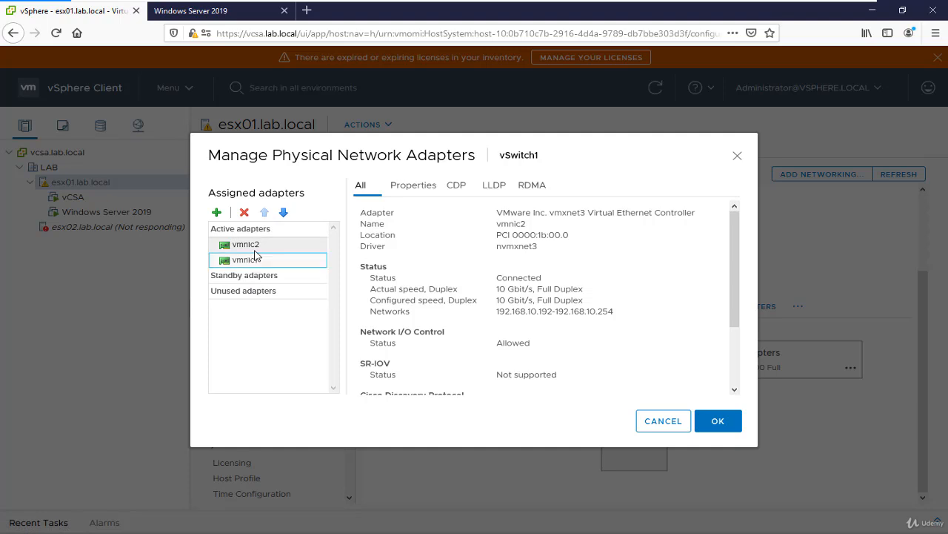
pyautogui.click(283, 212)
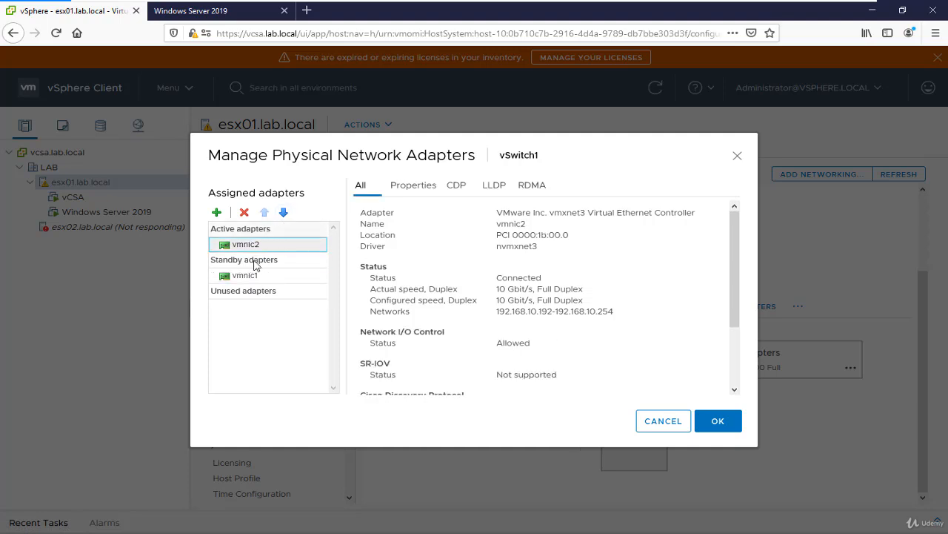
# Swap the failover roles so that vmnic1 is the active adapter and vmnic2 is the standby adapter
pyautogui.click(283, 212)
pyautogui.click(246, 275)
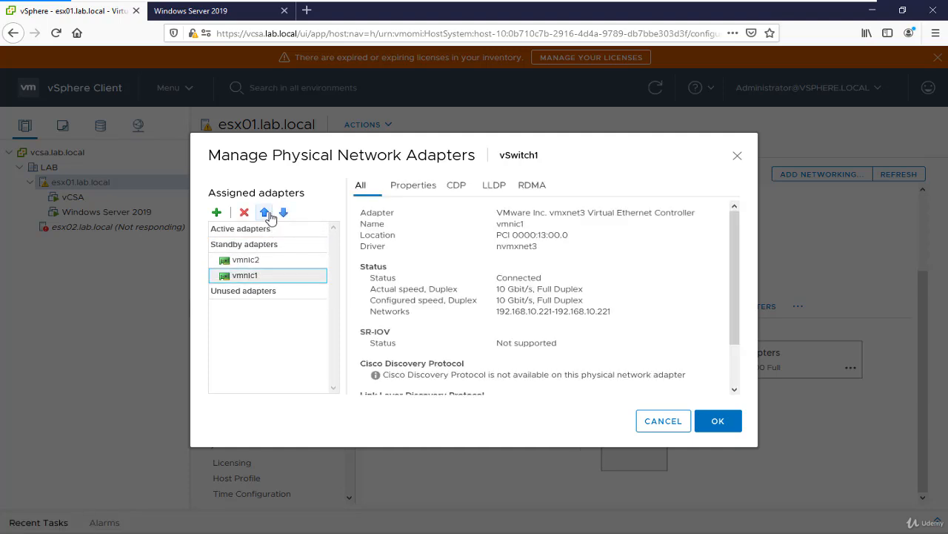
pyautogui.click(264, 212)
pyautogui.click(263, 212)
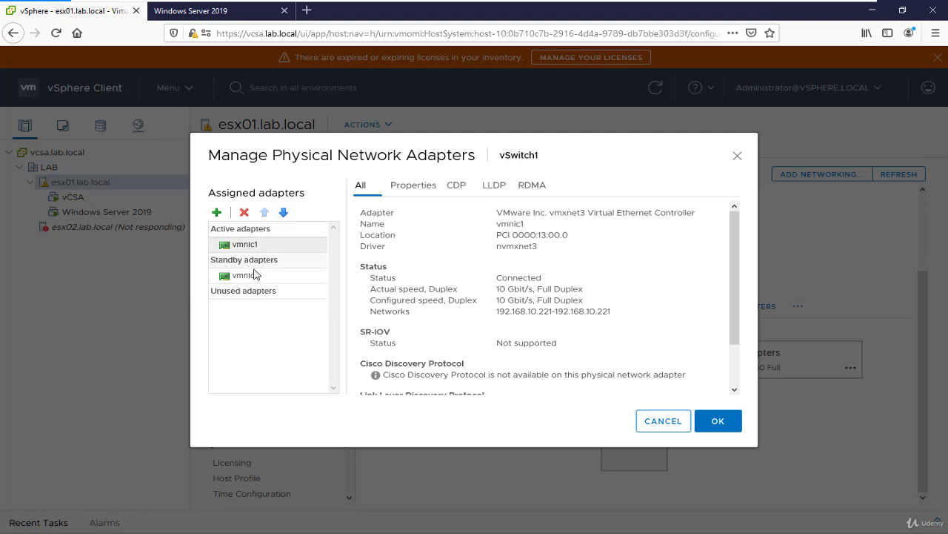
# Return vmnic2 to the active adapters and place it below vmnic1 in the failover order
pyautogui.click(255, 275)
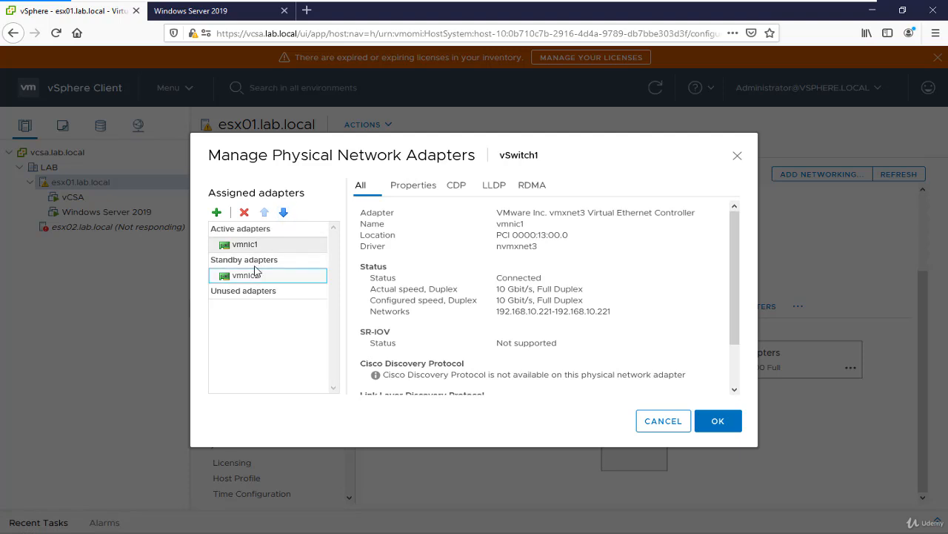
pyautogui.click(263, 212)
pyautogui.click(264, 212)
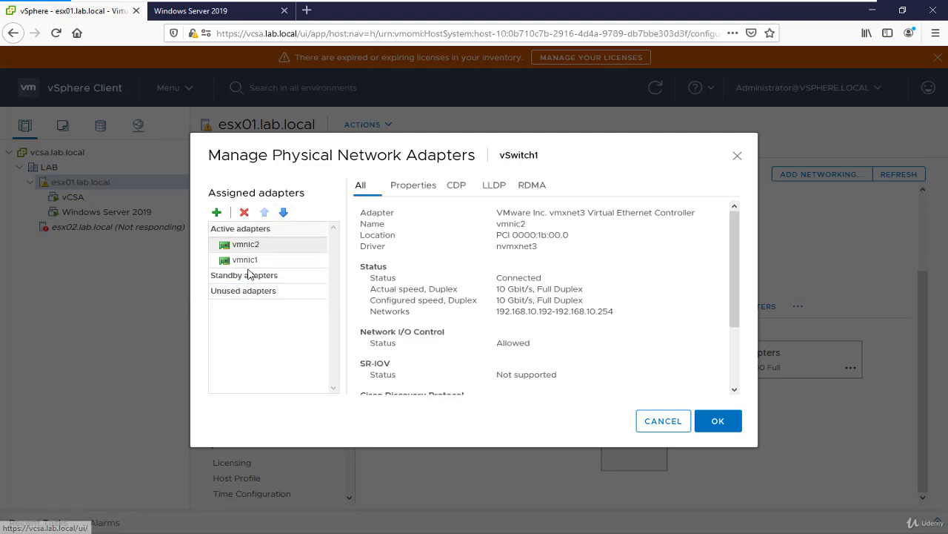
pyautogui.click(283, 212)
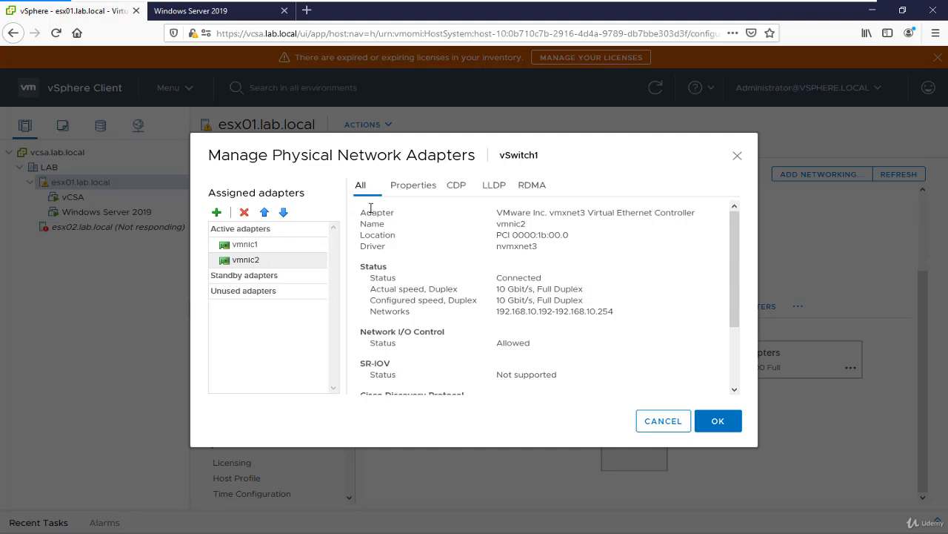
# Review vmnic2's properties, CDP and LLDP details, and save vSwitch1's physical adapter assignment
pyautogui.click(404, 193)
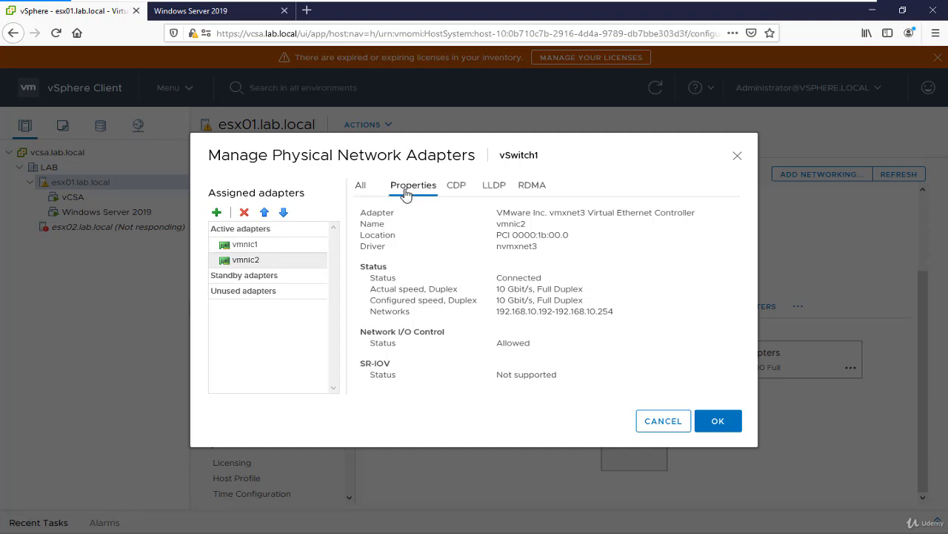
pyautogui.click(454, 191)
pyautogui.click(494, 192)
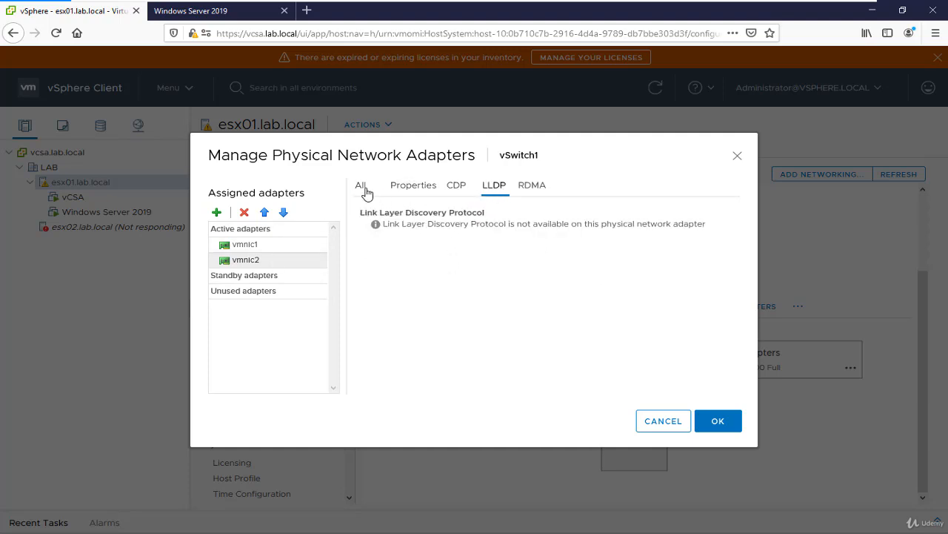
pyautogui.click(360, 187)
pyautogui.scroll(-2, 710, 381)
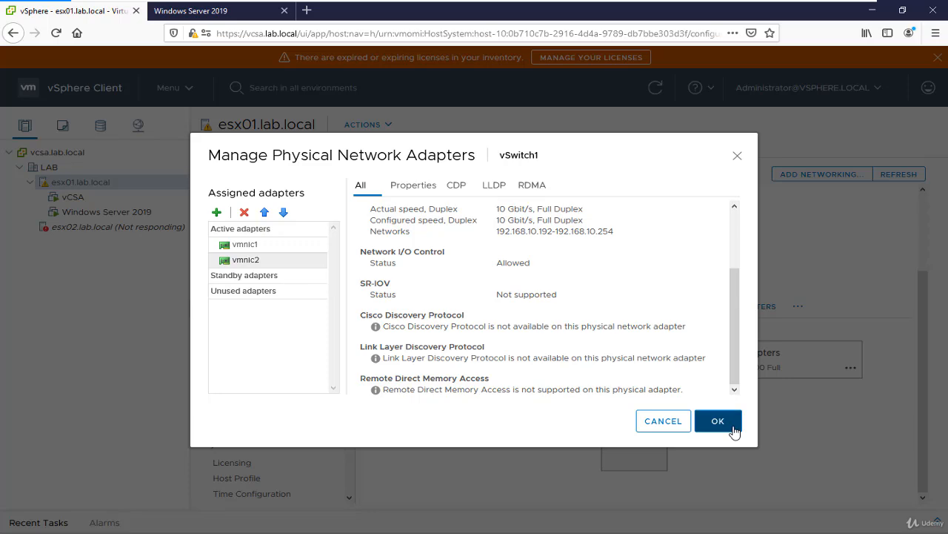
pyautogui.click(719, 421)
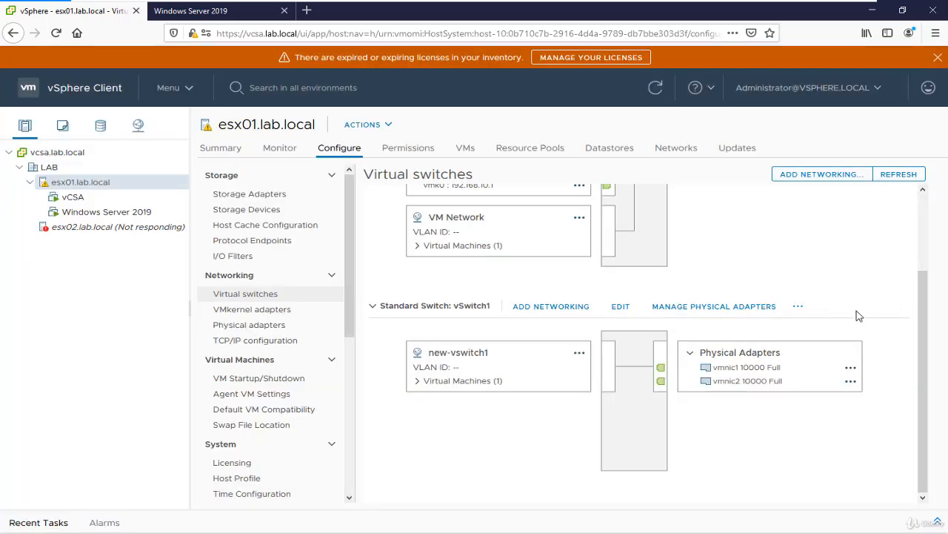
# View vSwitch1's settings summary, including its properties and its security, traffic shaping and teaming policies, and close it
pyautogui.click(797, 307)
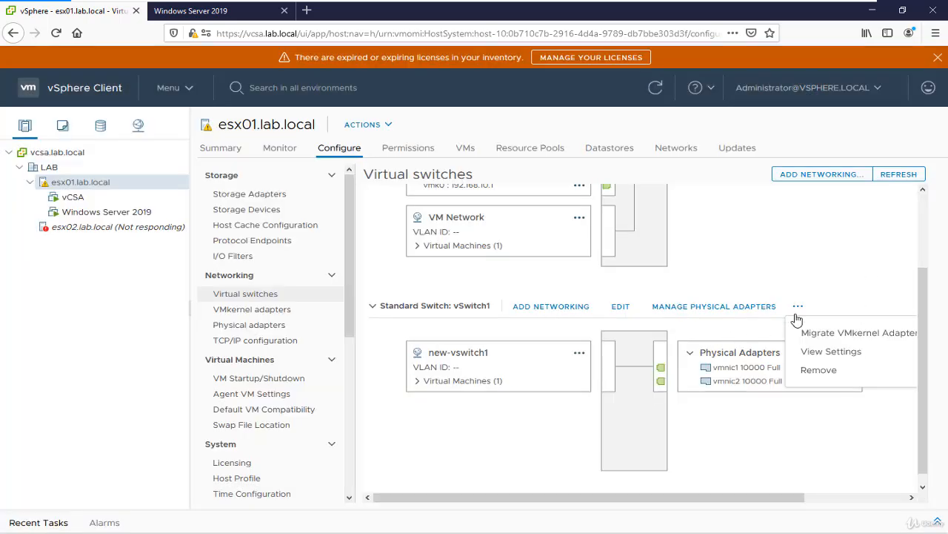
pyautogui.click(845, 352)
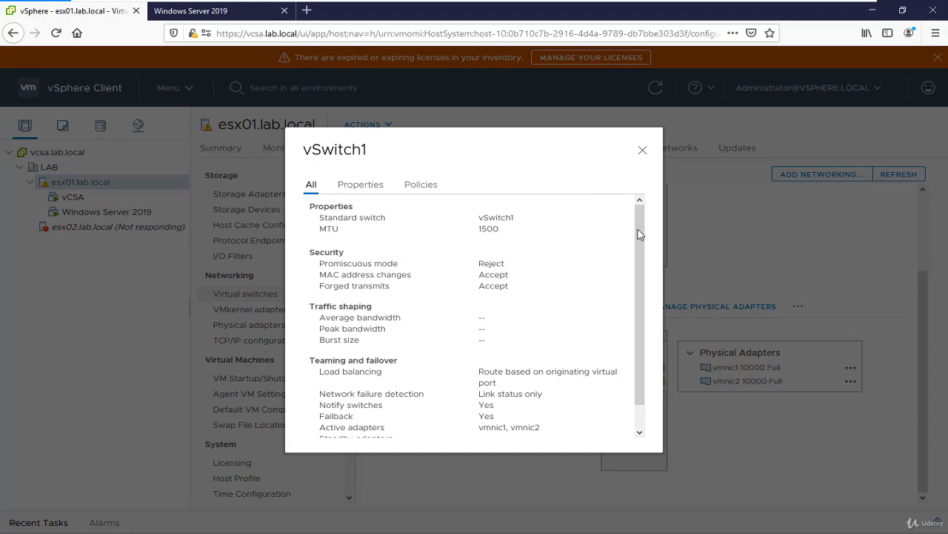
pyautogui.moveTo(639, 234); pyautogui.dragTo(635, 275)
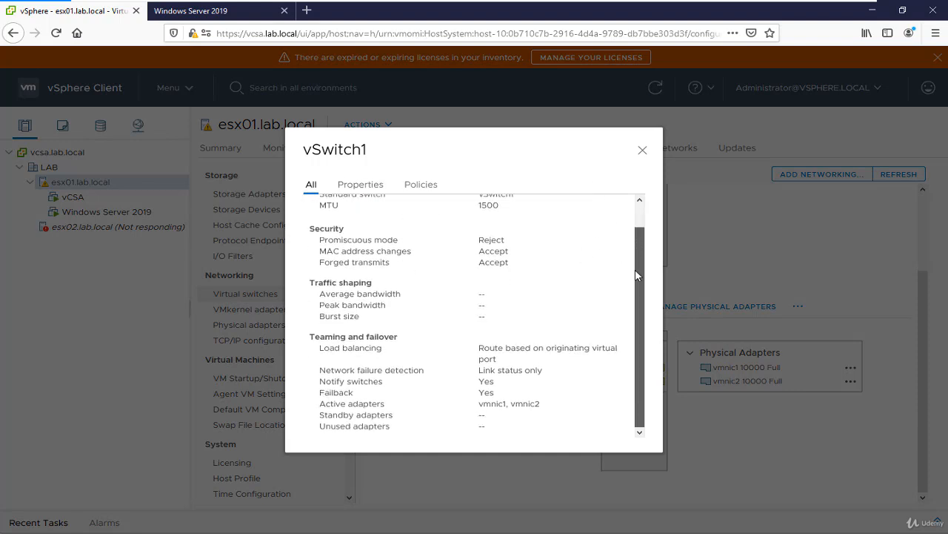
pyautogui.click(363, 186)
pyautogui.click(414, 188)
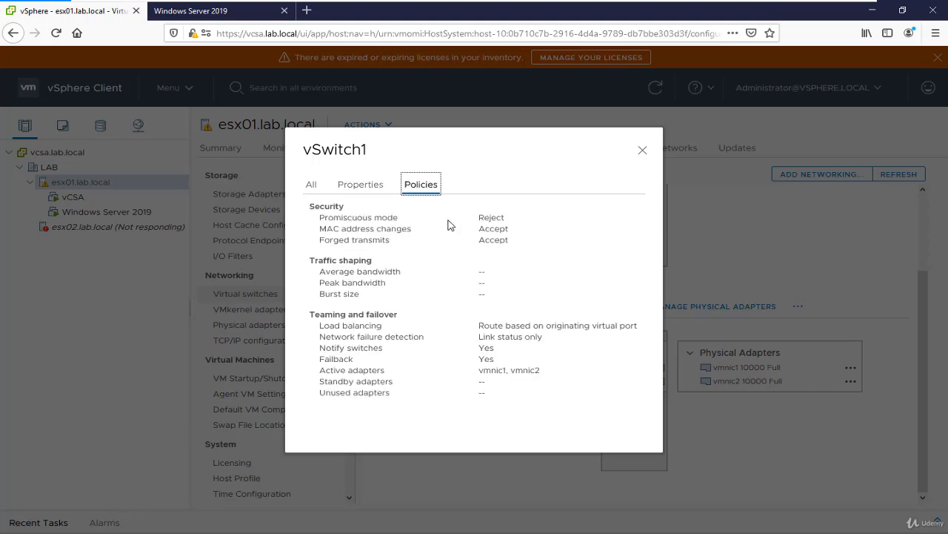
pyautogui.click(642, 150)
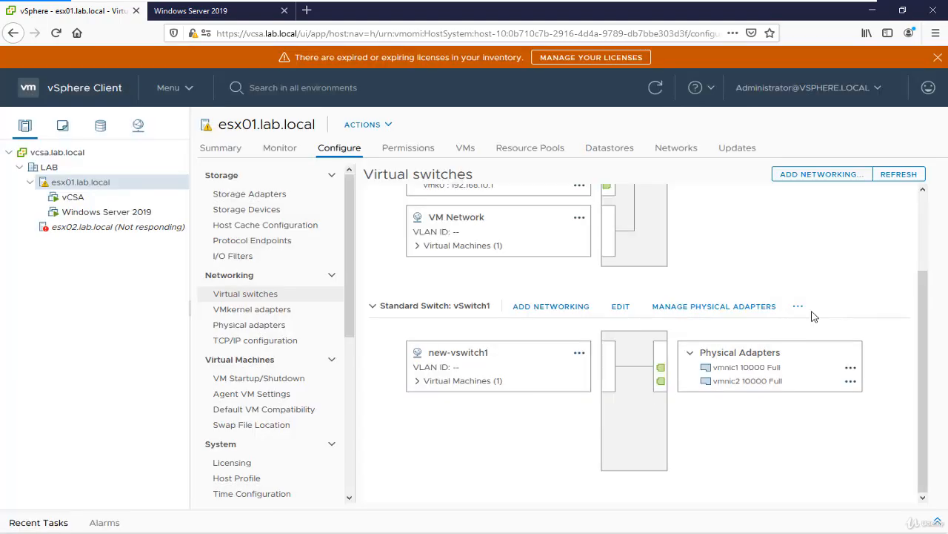
# Try to remove the standard switch vSwitch1 from the host
pyautogui.click(798, 306)
pyautogui.click(819, 369)
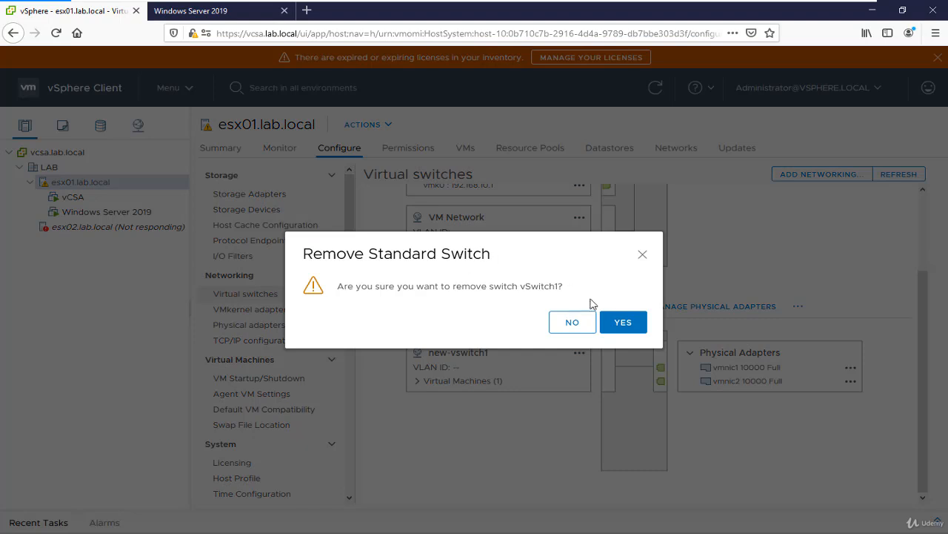
pyautogui.click(615, 322)
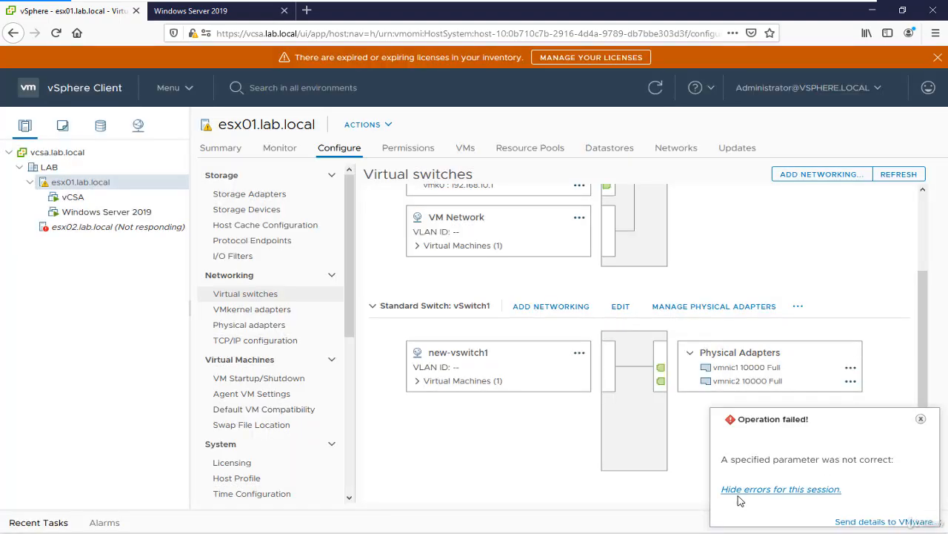
# Examine the VMware error report form and its feedback help, and cancel the report without sending it
pyautogui.click(898, 522)
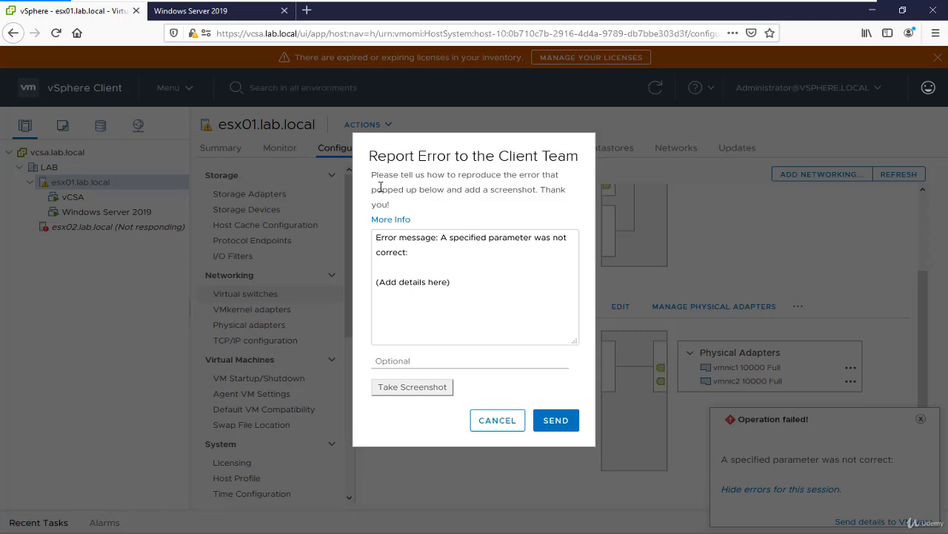
pyautogui.click(399, 221)
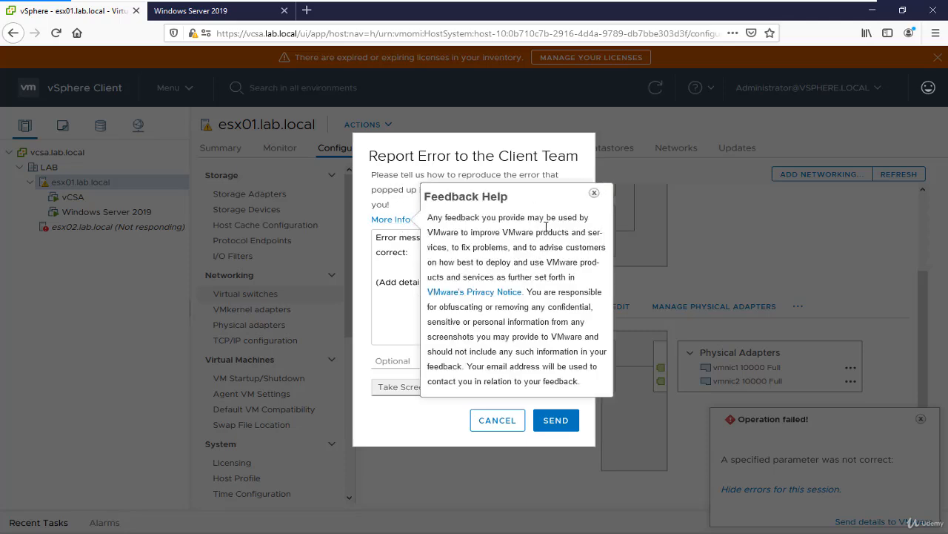
pyautogui.click(497, 420)
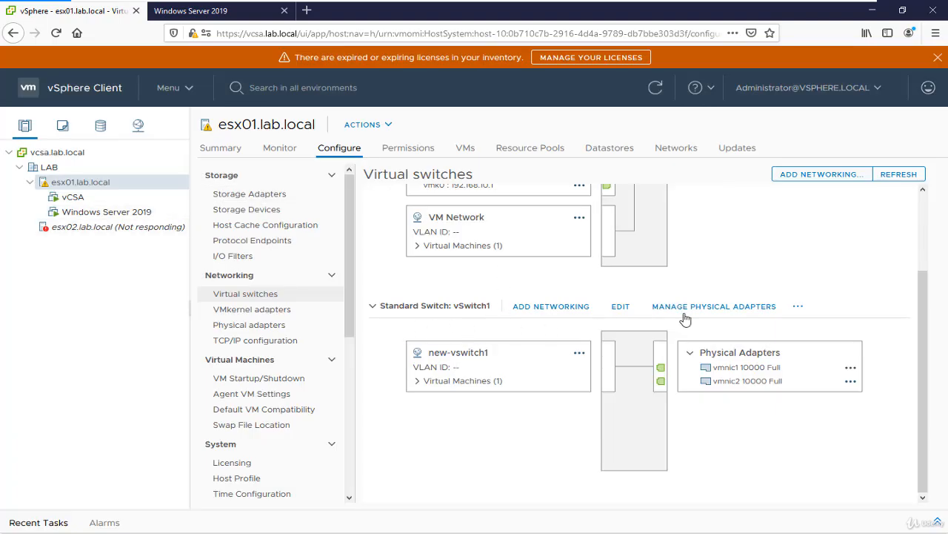
# Try to connect Network adapter 1 of the Windows Server 2019 virtual machine to VM Network
pyautogui.rightClick(136, 217)
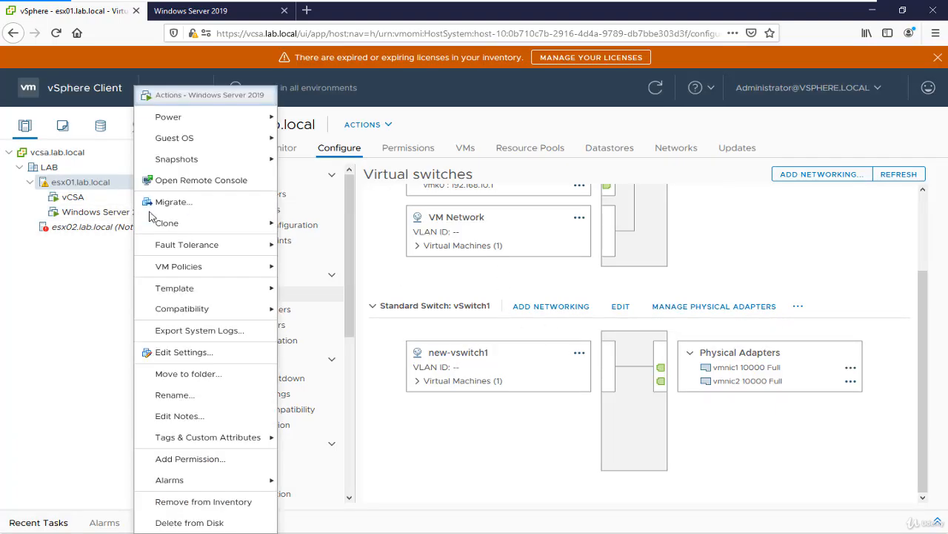
pyautogui.click(170, 352)
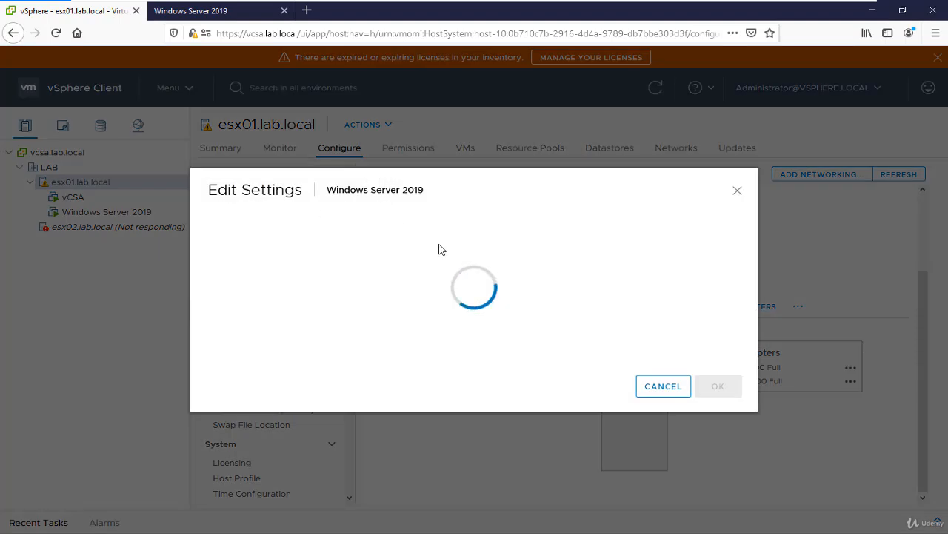
pyautogui.click(483, 272)
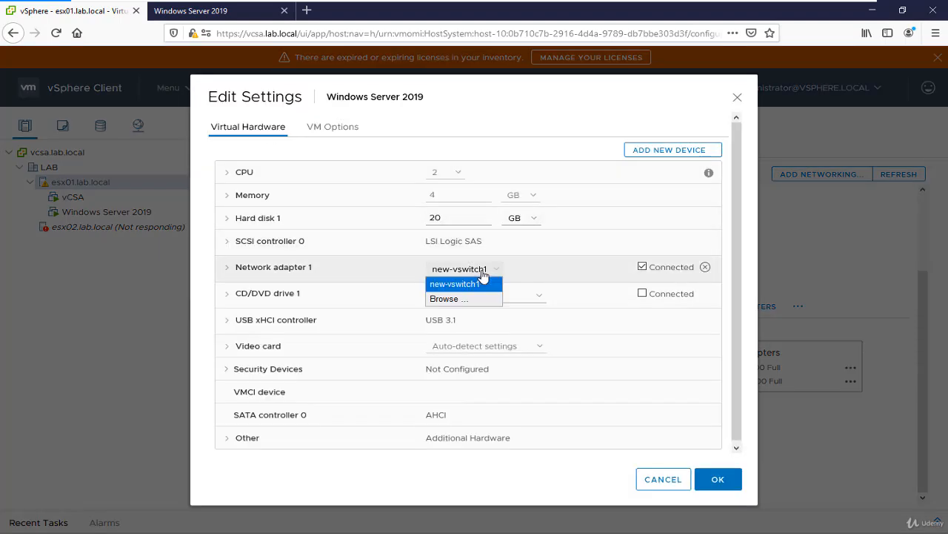
pyautogui.click(449, 301)
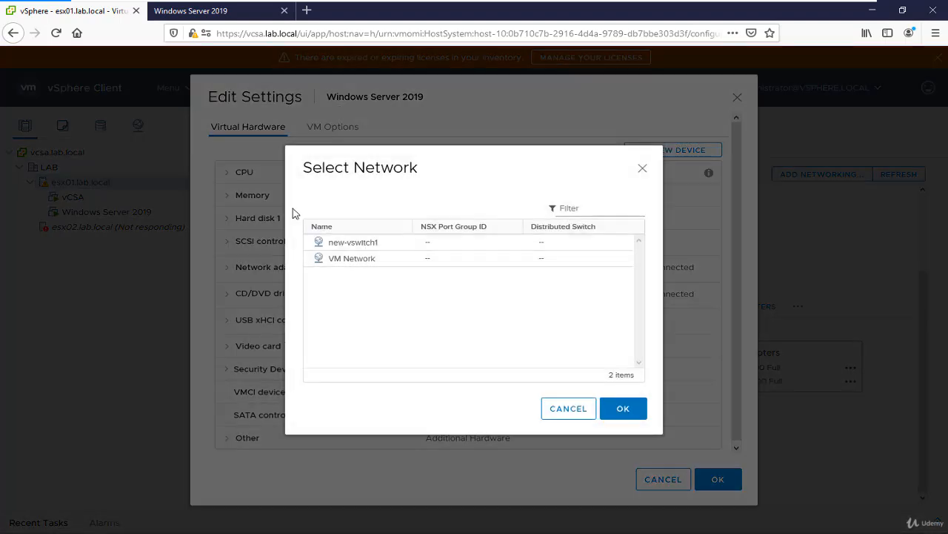
pyautogui.click(368, 259)
pyautogui.click(626, 410)
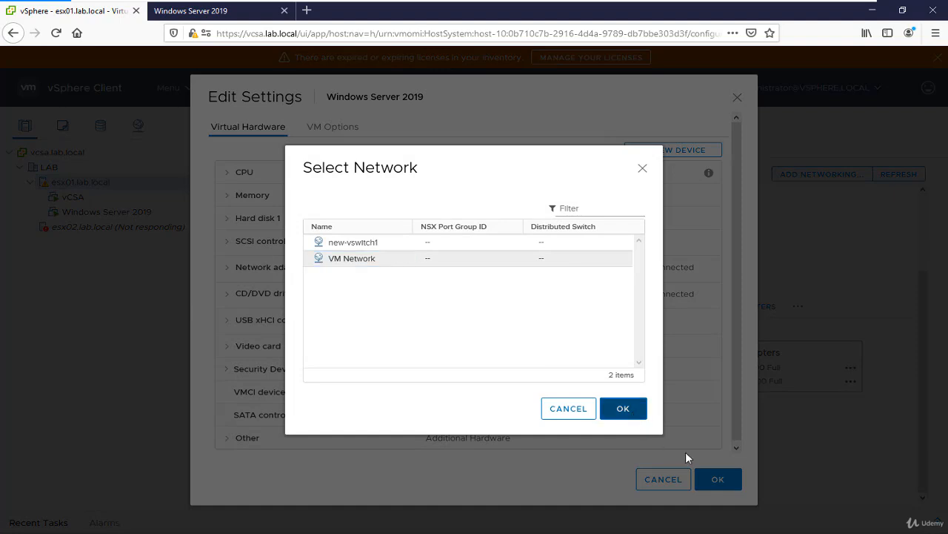
pyautogui.click(718, 478)
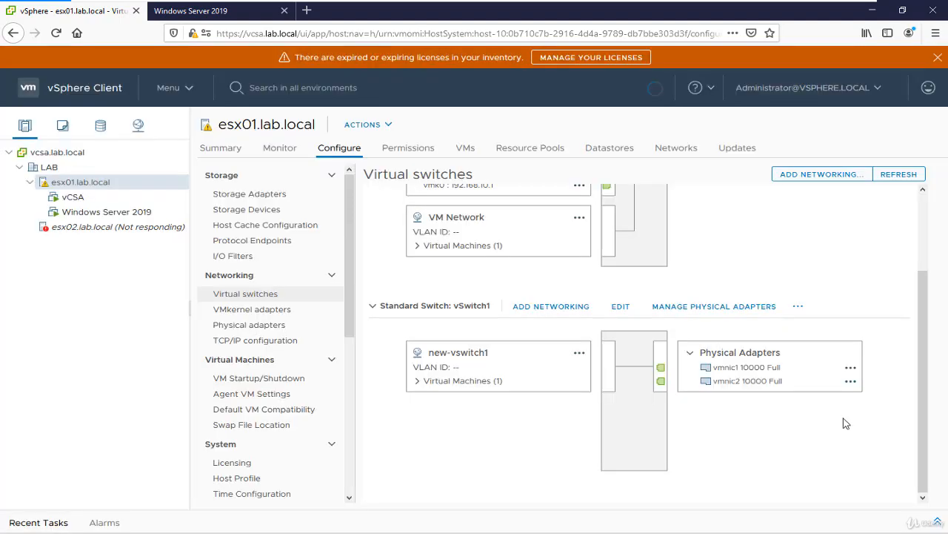
pyautogui.click(798, 307)
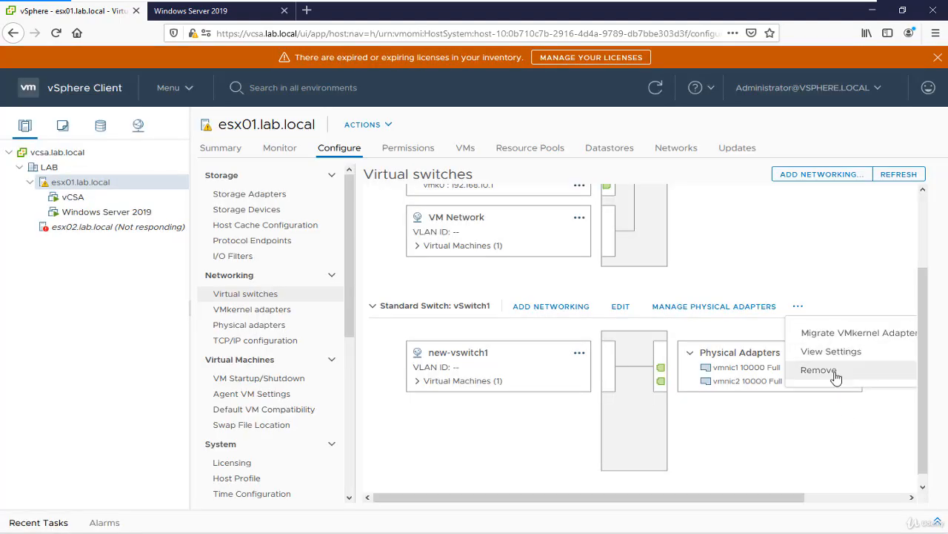
# Show the networking inventory and examine VM Network's accessibility and virtual machine count
pyautogui.click(138, 128)
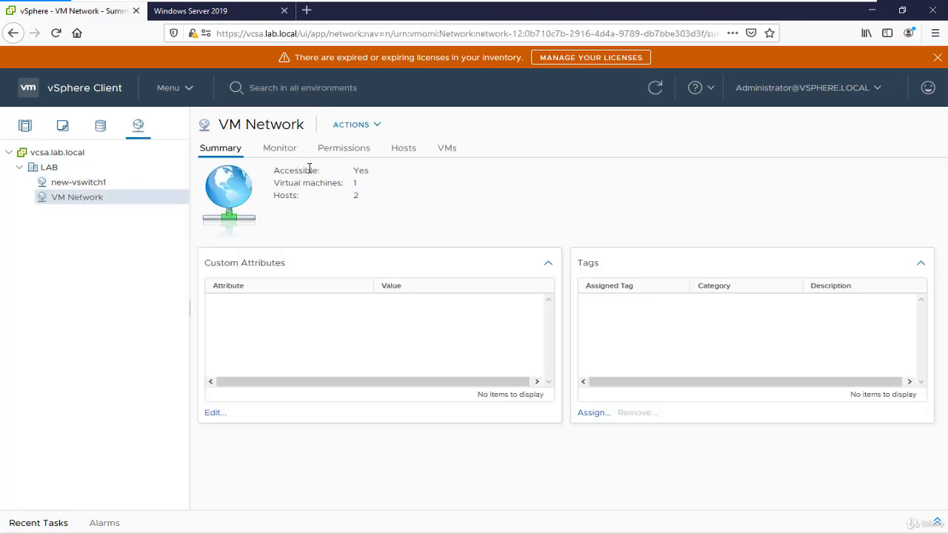
pyautogui.doubleClick(360, 171)
pyautogui.doubleClick(304, 171)
pyautogui.doubleClick(324, 183)
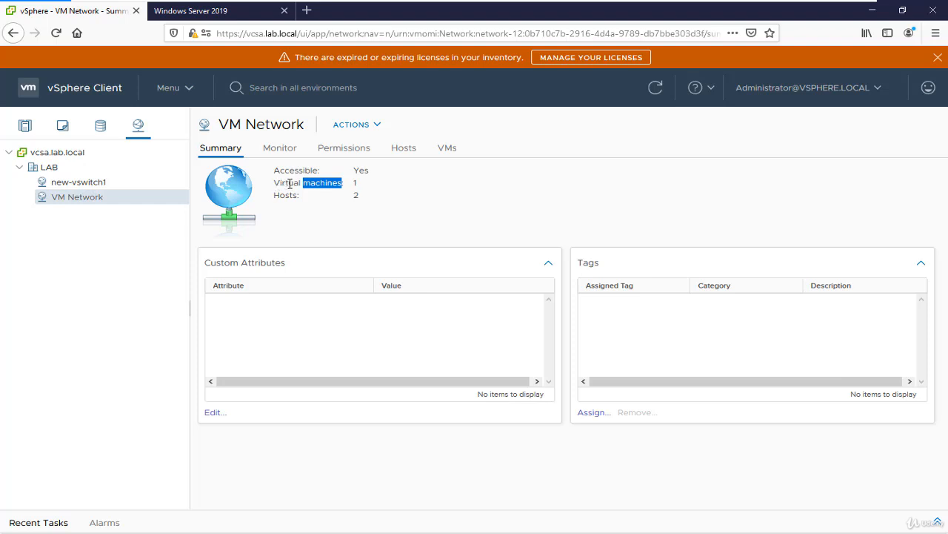
pyautogui.doubleClick(357, 184)
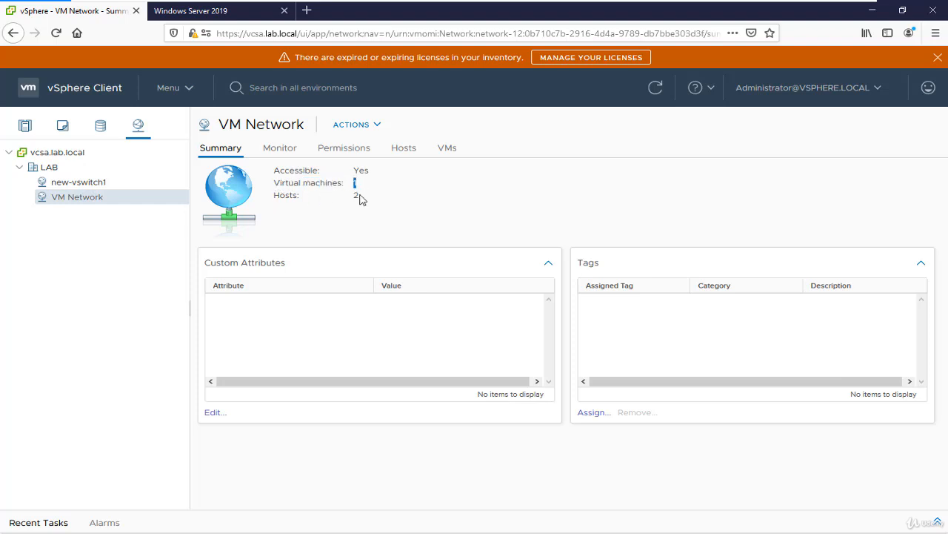
# Examine the new-vswitch1 network's summary, its connected virtual machines and its hosts
pyautogui.click(83, 183)
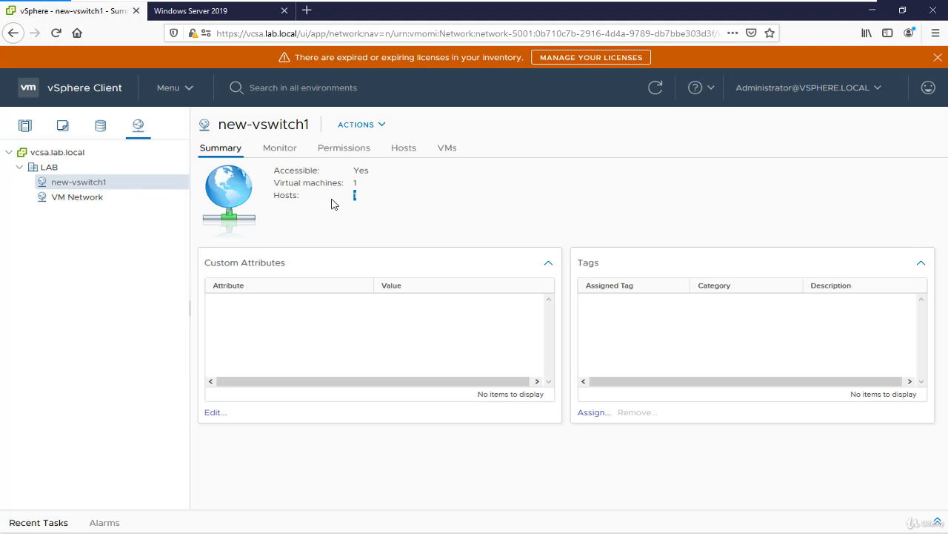
pyautogui.moveTo(272, 182); pyautogui.dragTo(359, 185)
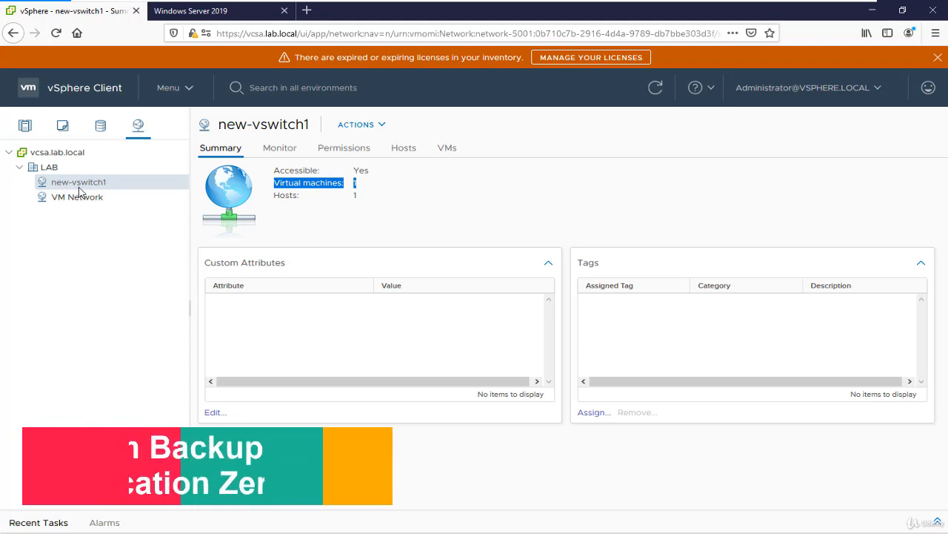
pyautogui.click(265, 164)
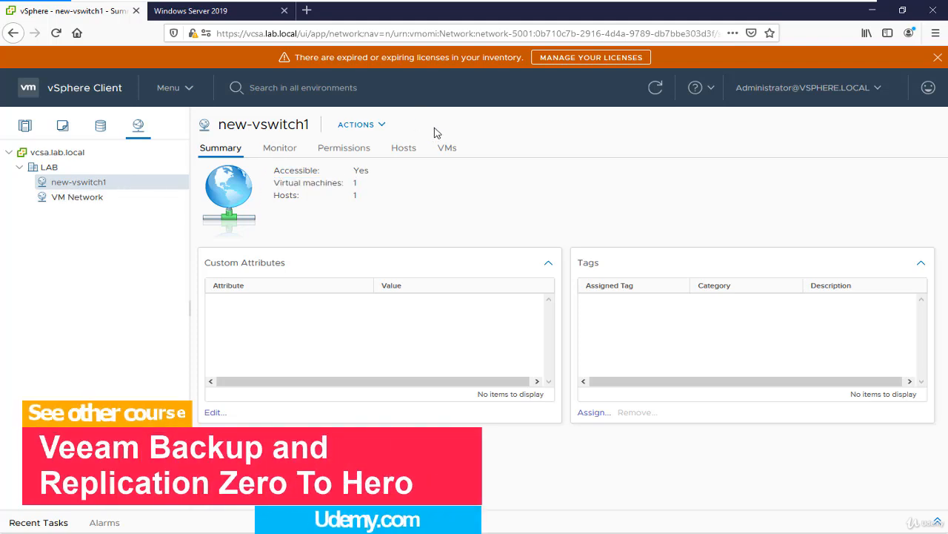
pyautogui.click(448, 149)
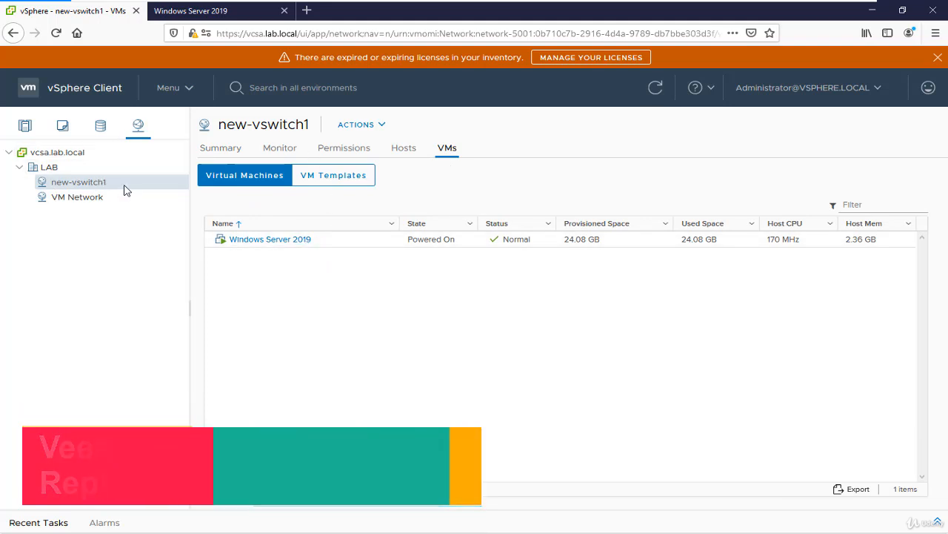
pyautogui.click(404, 152)
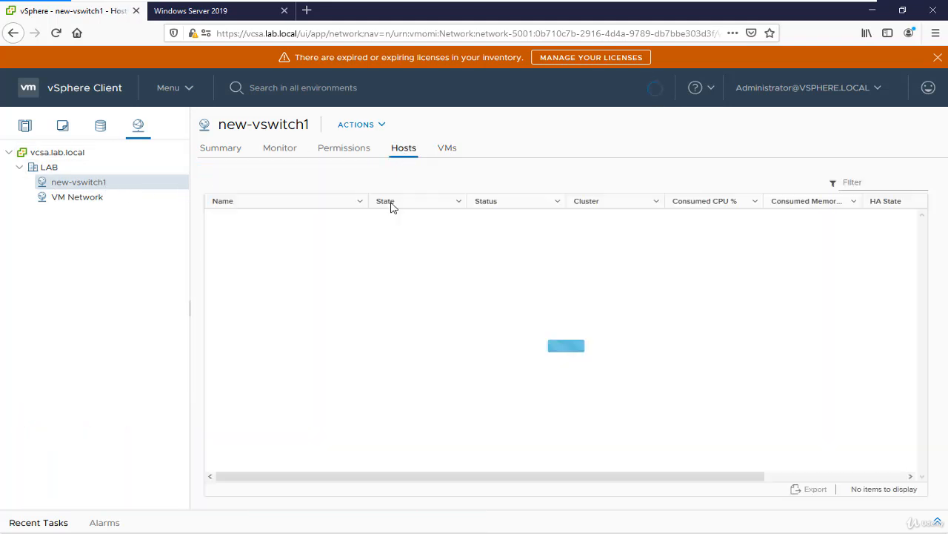